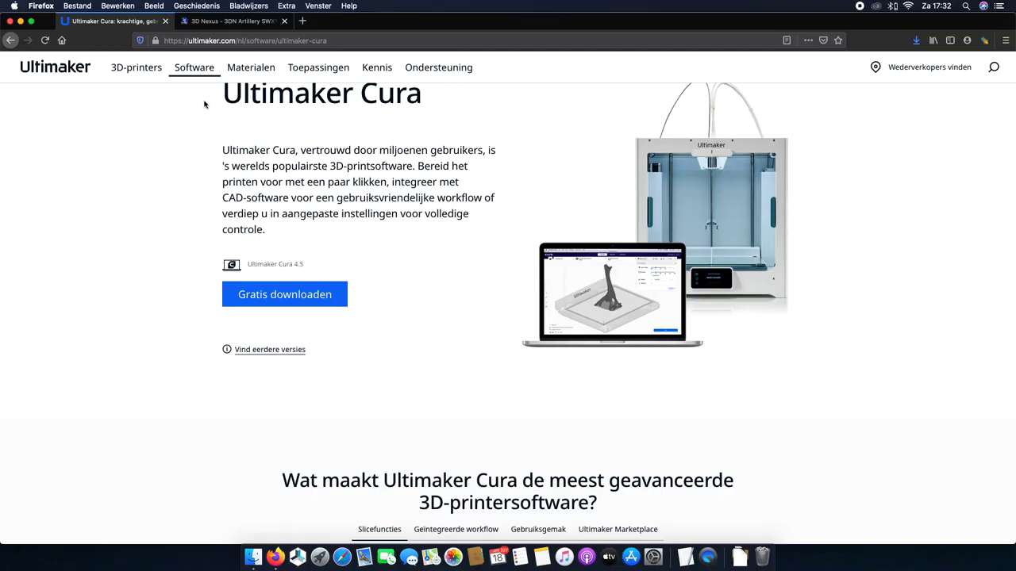
- Save the Cura 4.5 macOS 64-bit installer Ultimaker_Cura-4.5.0-Darwin.dmg to Downloads
{"action": "left_click", "coordinate": [311, 302]}
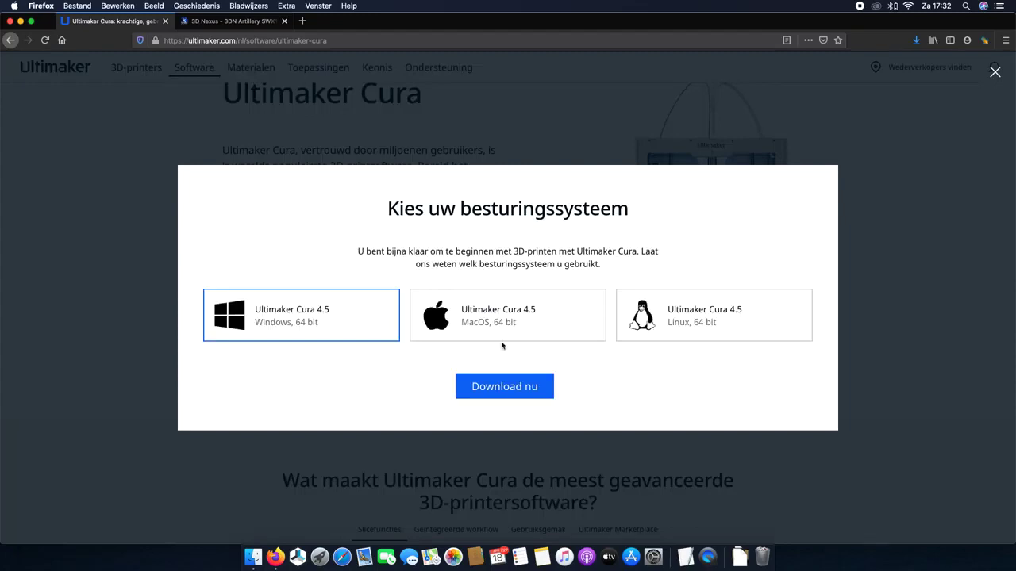
{"action": "left_click", "coordinate": [508, 315]}
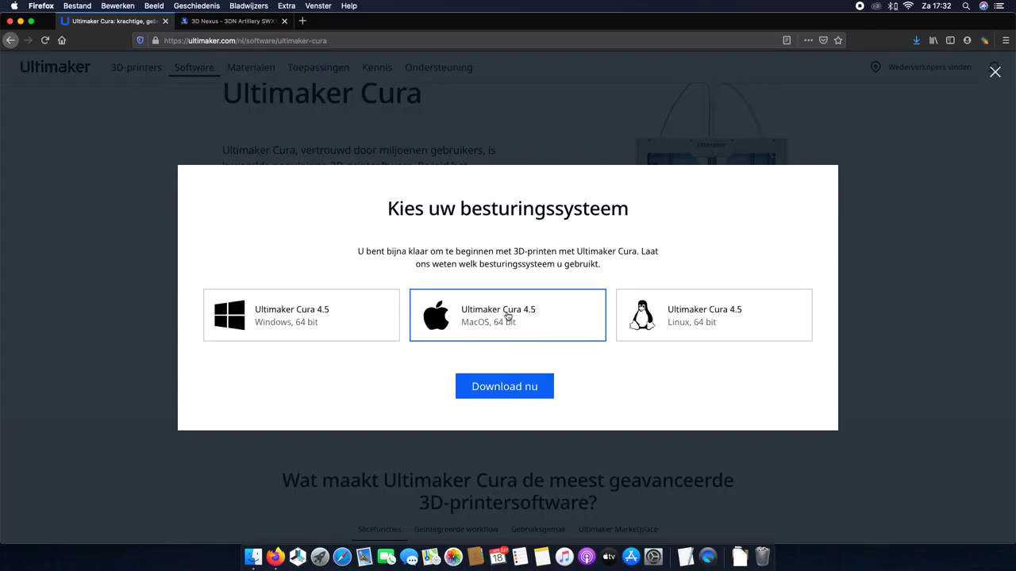
{"action": "left_click", "coordinate": [504, 386]}
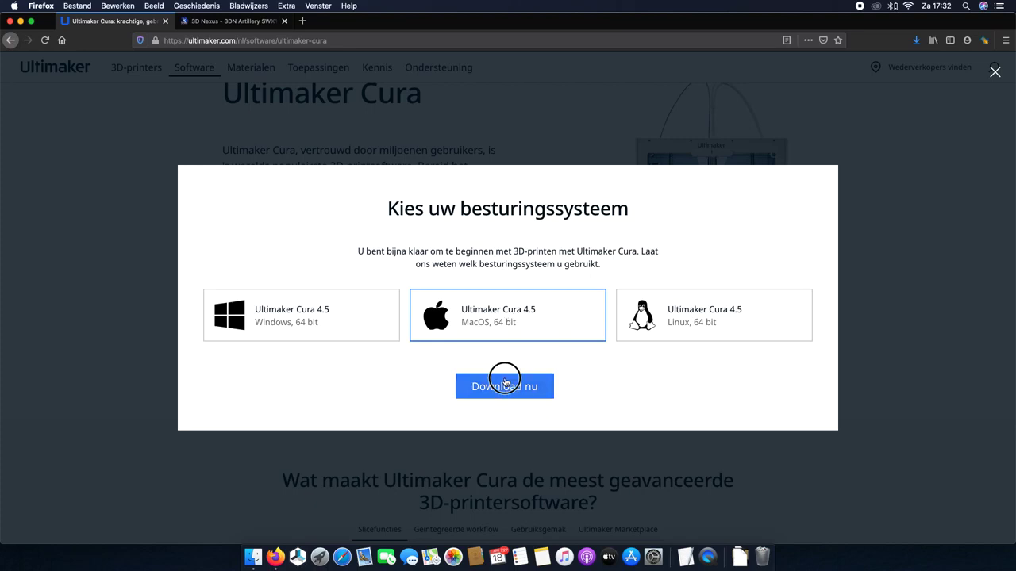
{"action": "left_click", "coordinate": [517, 400]}
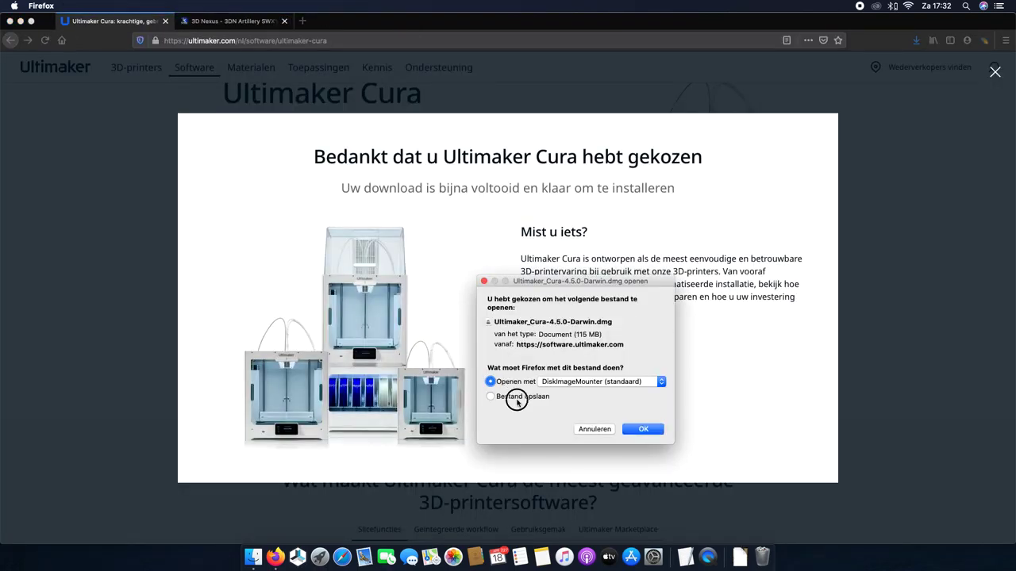
{"action": "left_click", "coordinate": [644, 429]}
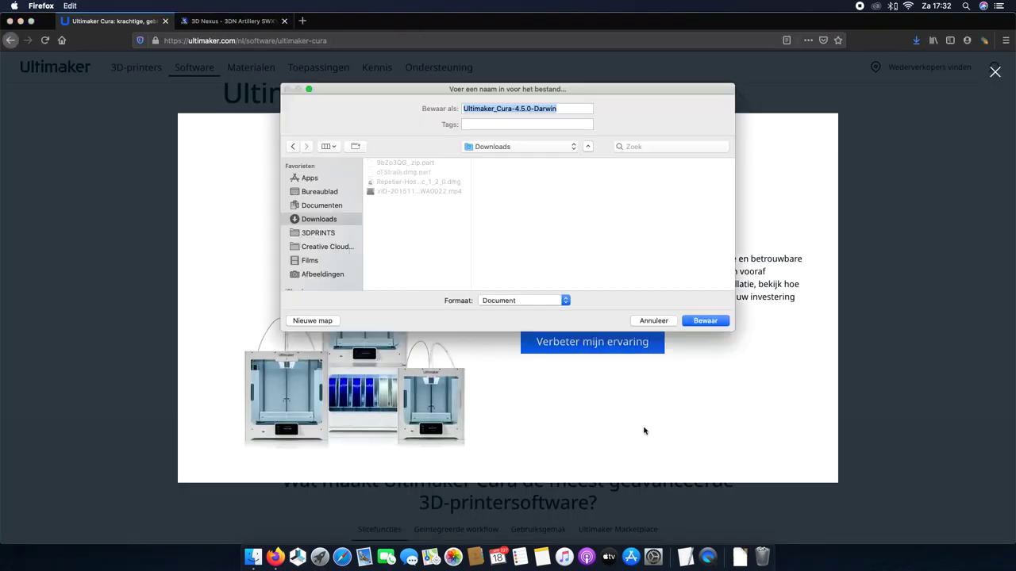
{"action": "left_click", "coordinate": [708, 321]}
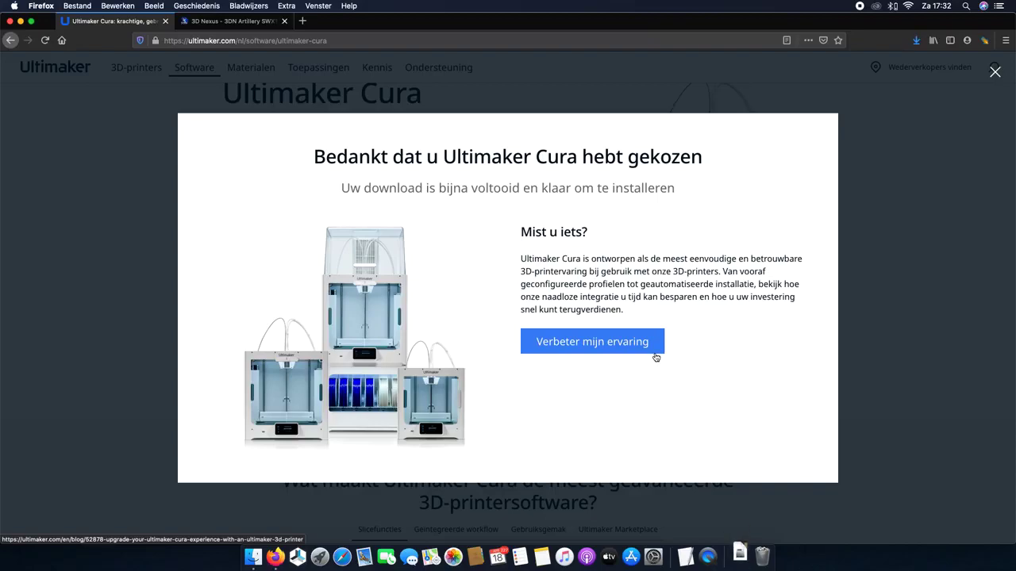
{"action": "left_click", "coordinate": [995, 72]}
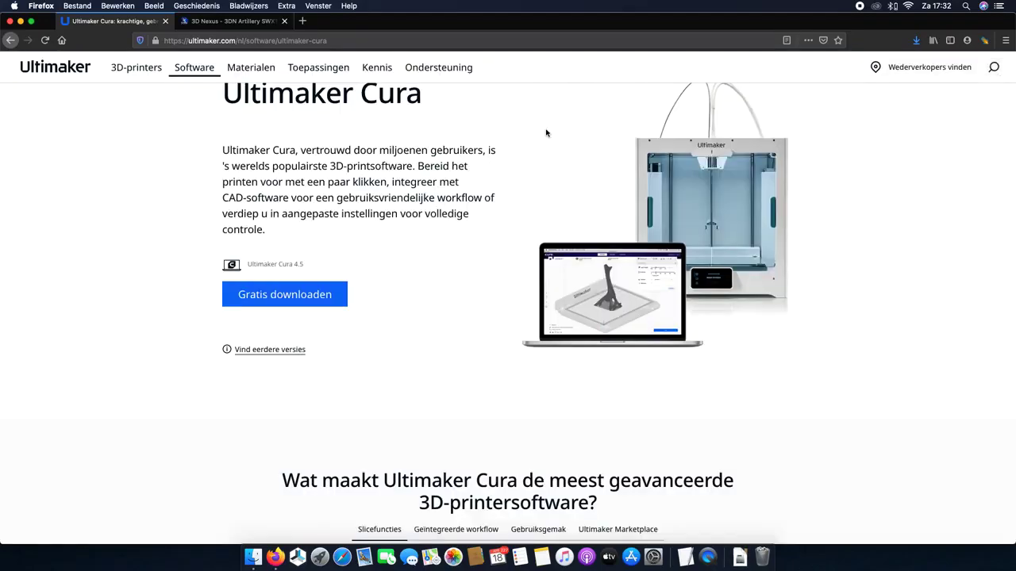
- Save the 3DN Artillery SWX1 and Genius Cura 4.5 profiles zip from 3D Nexus into Downloads
{"action": "left_click", "coordinate": [240, 21]}
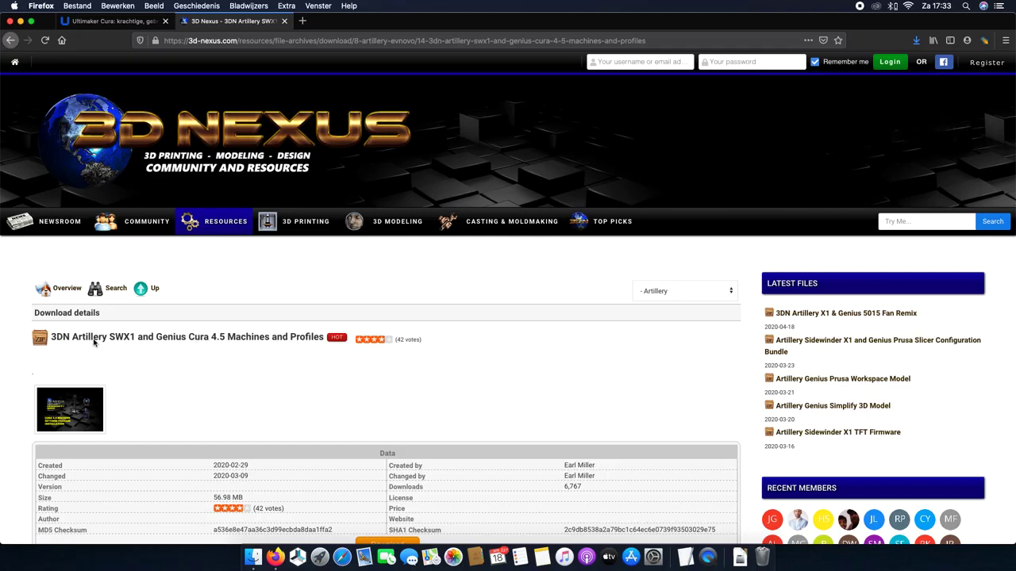
{"action": "scroll", "coordinate": [249, 358], "scroll_direction": "down", "scroll_amount": 5}
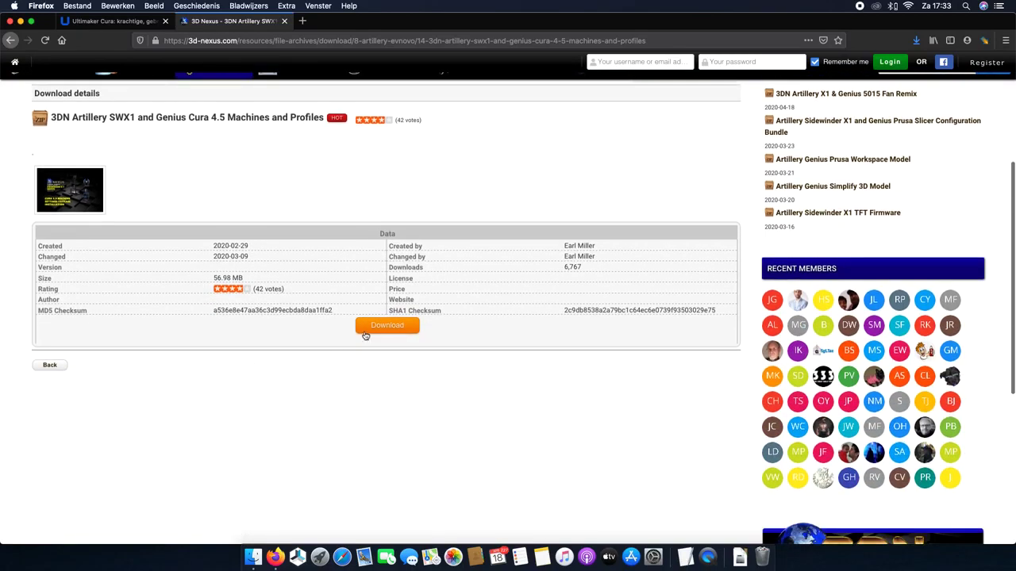
{"action": "left_click", "coordinate": [365, 333]}
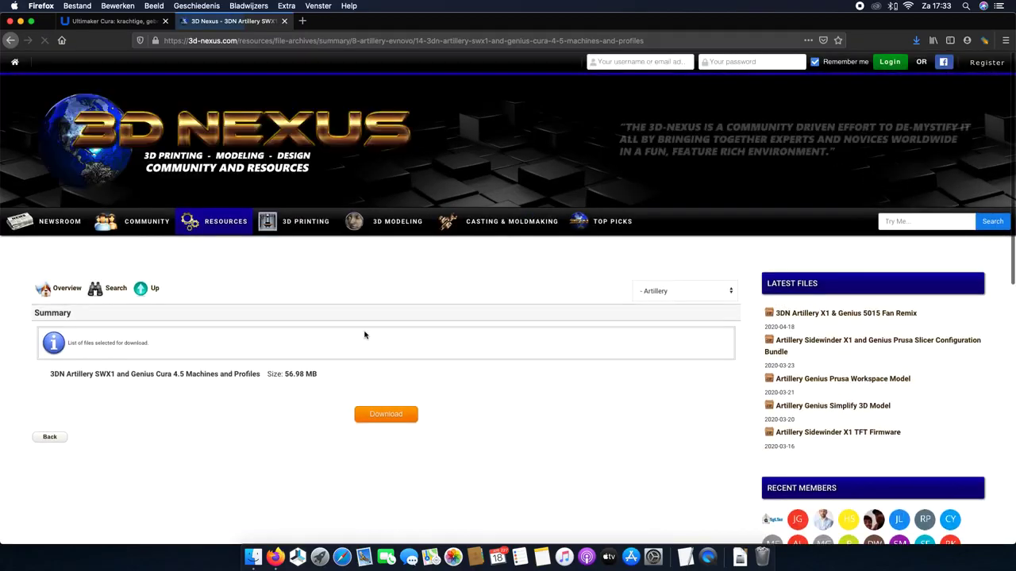
{"action": "left_click", "coordinate": [376, 419]}
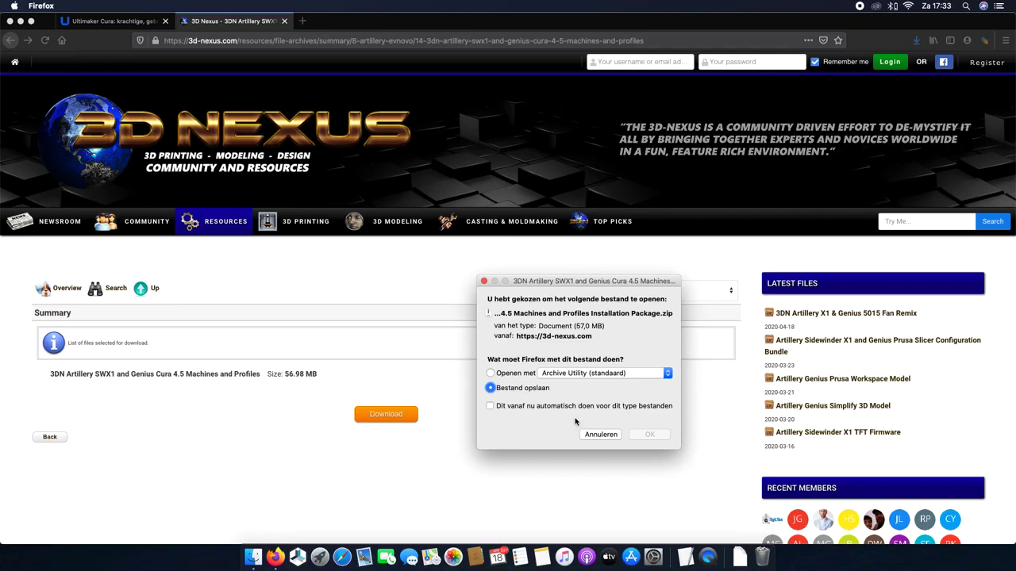
{"action": "left_click", "coordinate": [648, 434]}
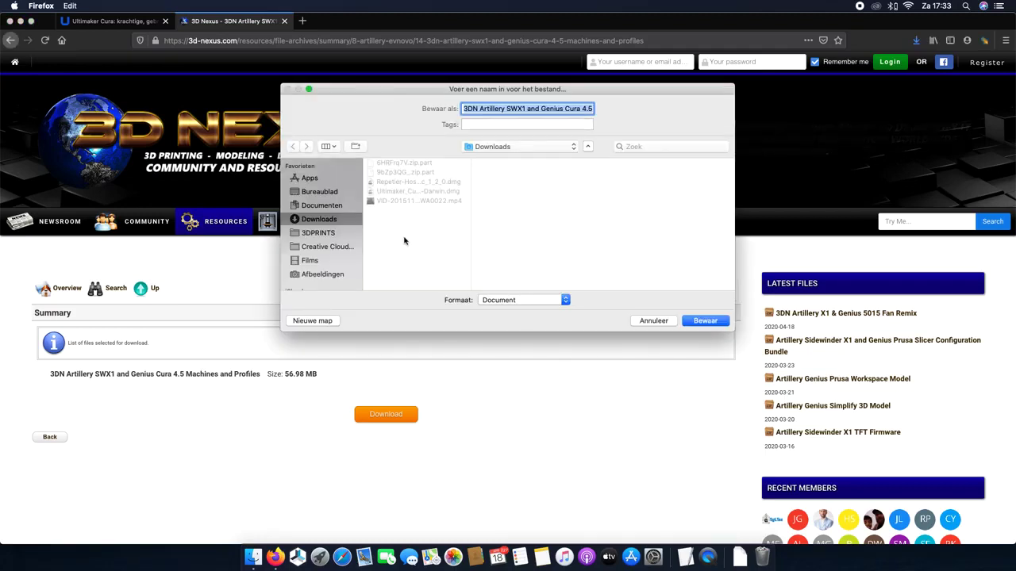
{"action": "left_click", "coordinate": [704, 321]}
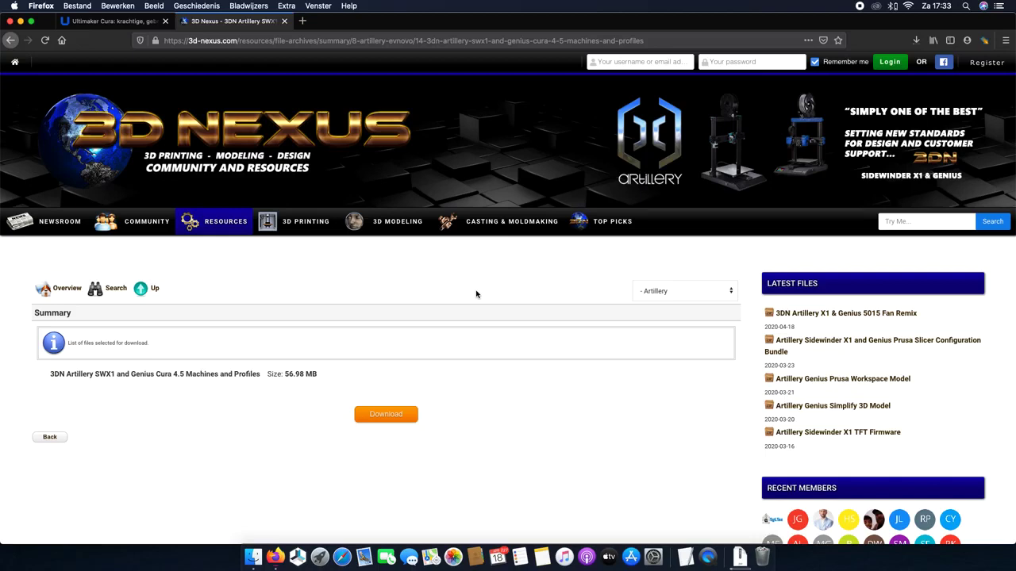
{"action": "left_click", "coordinate": [917, 46]}
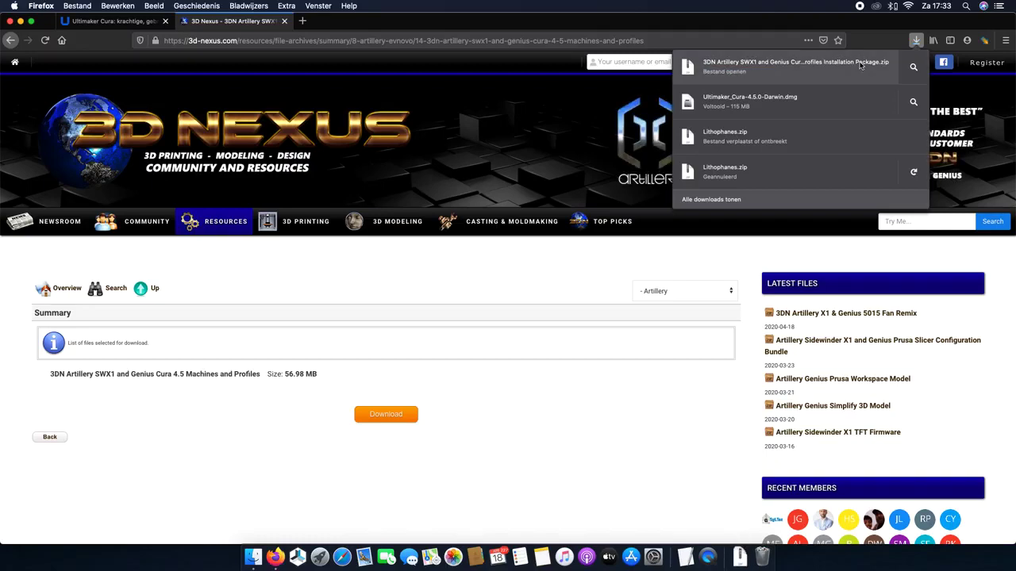
- Unzip the 3DN Artillery installation package in the Downloads folder
{"action": "left_click", "coordinate": [21, 22]}
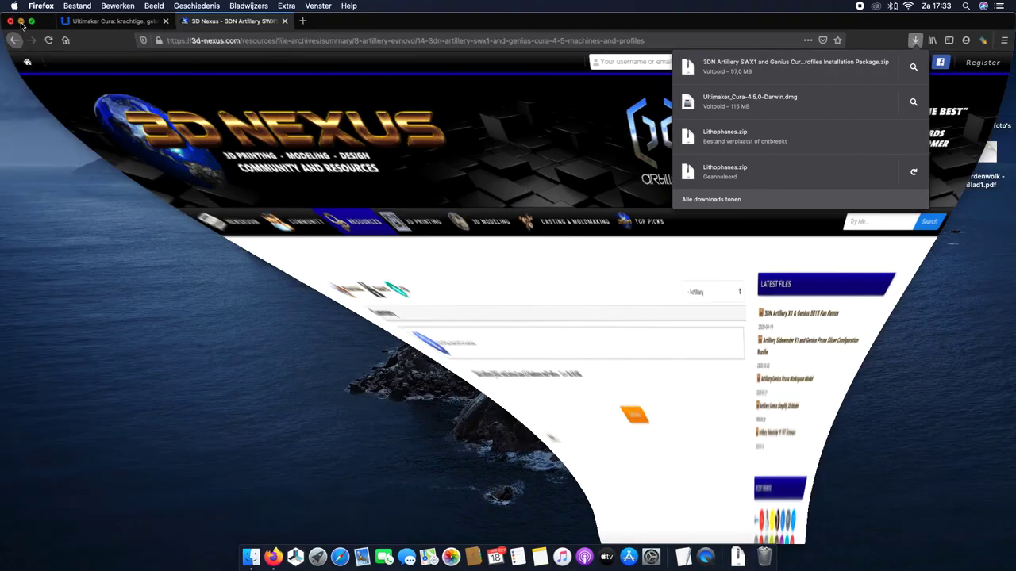
{"action": "left_click", "coordinate": [241, 558]}
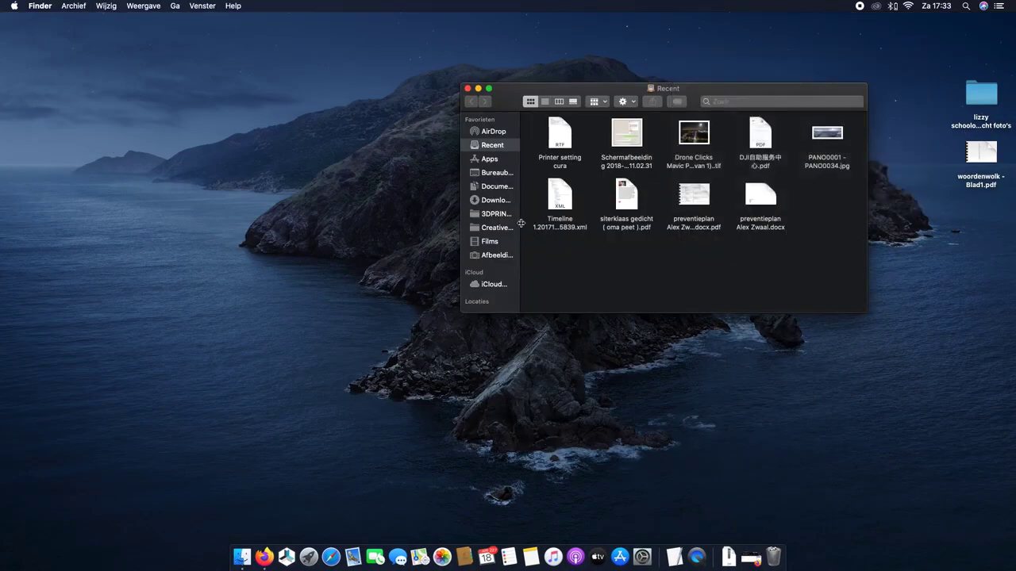
{"action": "left_click", "coordinate": [492, 202]}
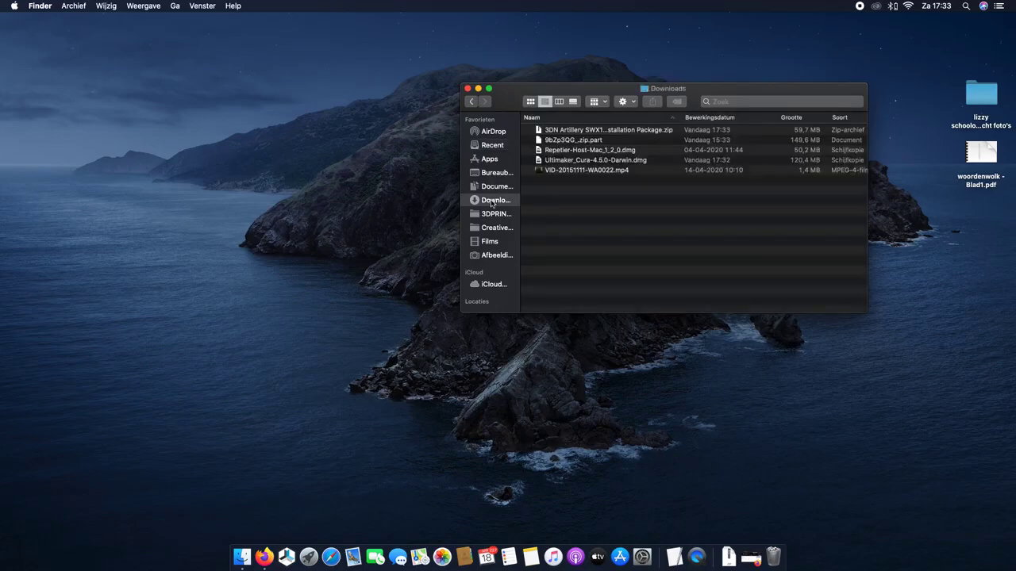
{"action": "double_click", "coordinate": [601, 131]}
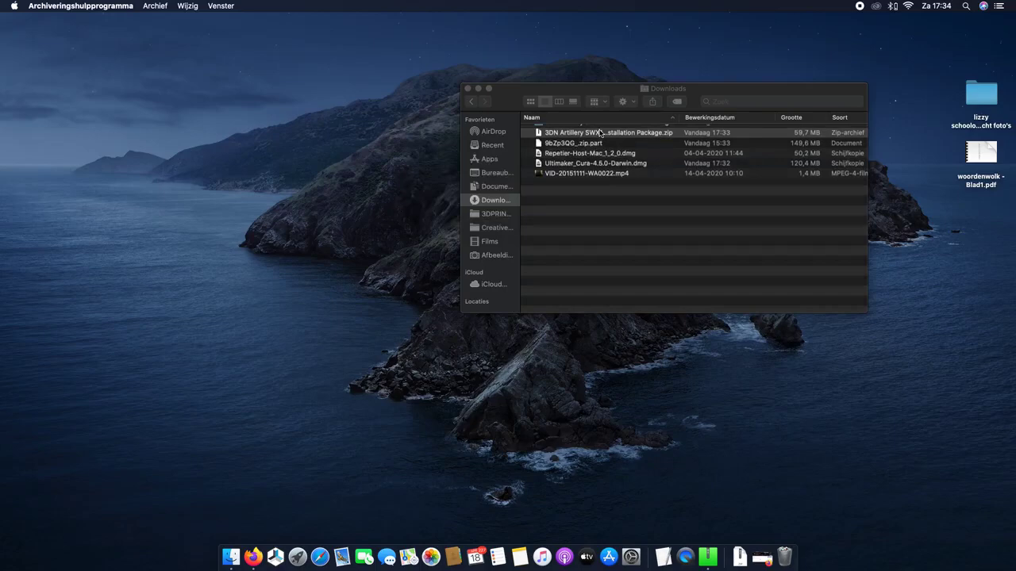
{"action": "left_click", "coordinate": [468, 89]}
- Copy Ultimaker Cura from the 4.5.0 disk image into Applications and close the windows
{"action": "left_click", "coordinate": [242, 557]}
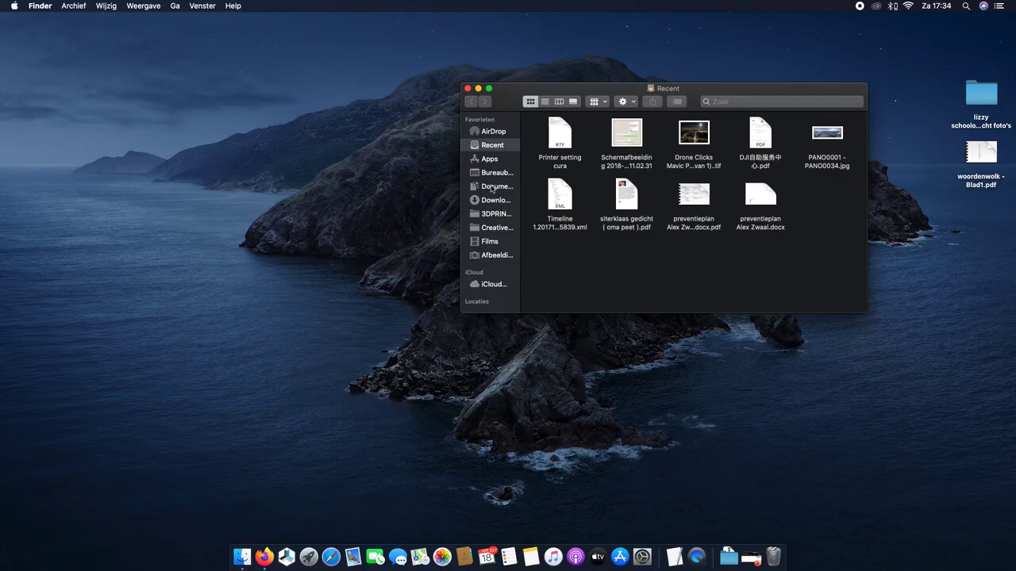
{"action": "left_click", "coordinate": [494, 203]}
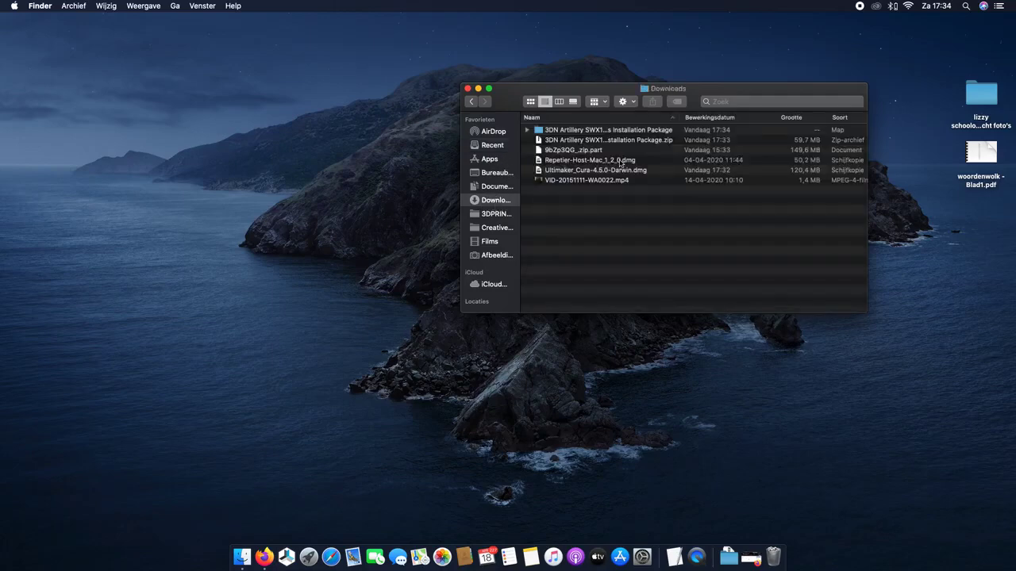
{"action": "left_click", "coordinate": [588, 171]}
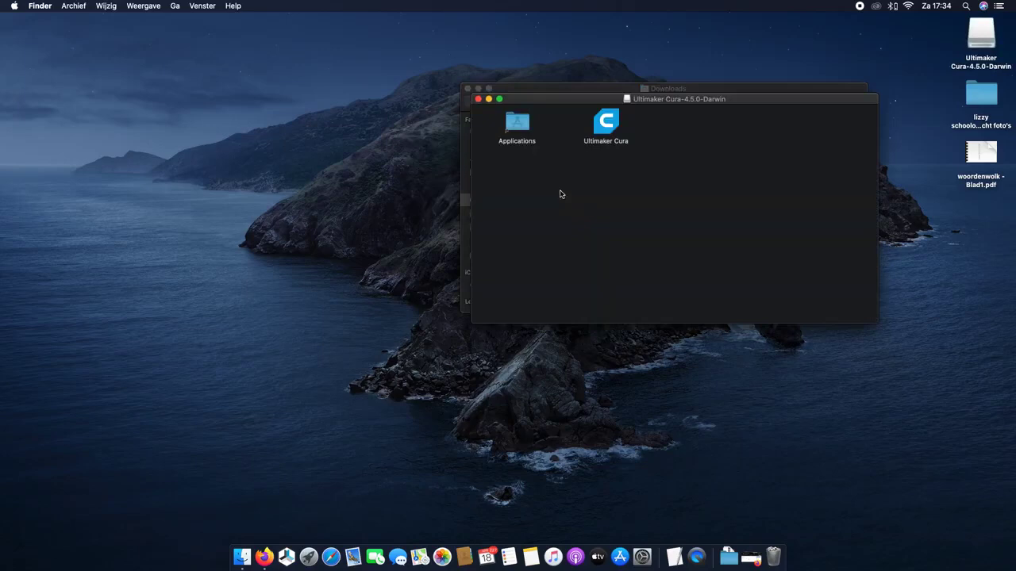
{"action": "left_click_drag", "start_coordinate": [601, 147], "coordinate": [515, 142]}
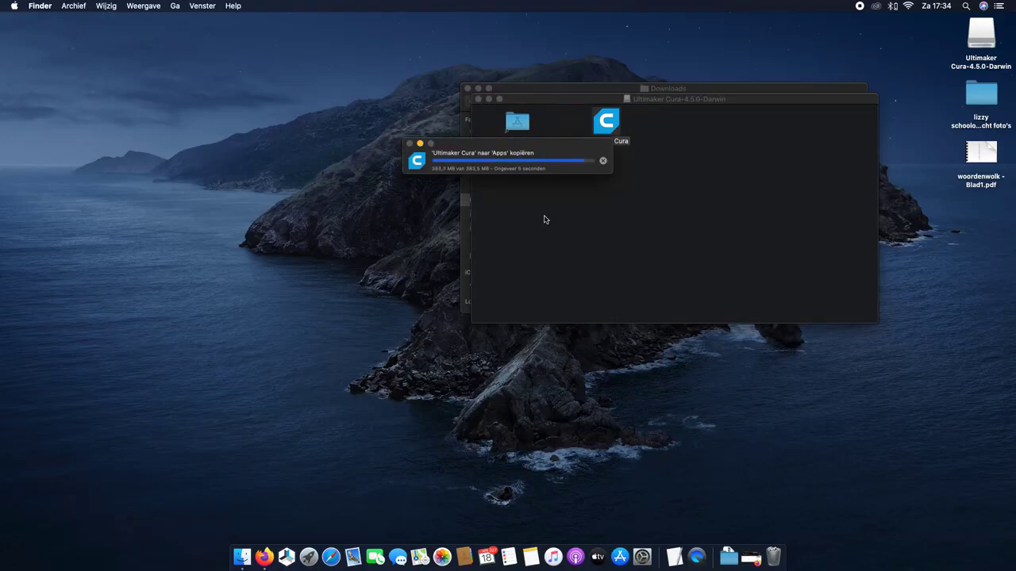
{"action": "left_click", "coordinate": [478, 100]}
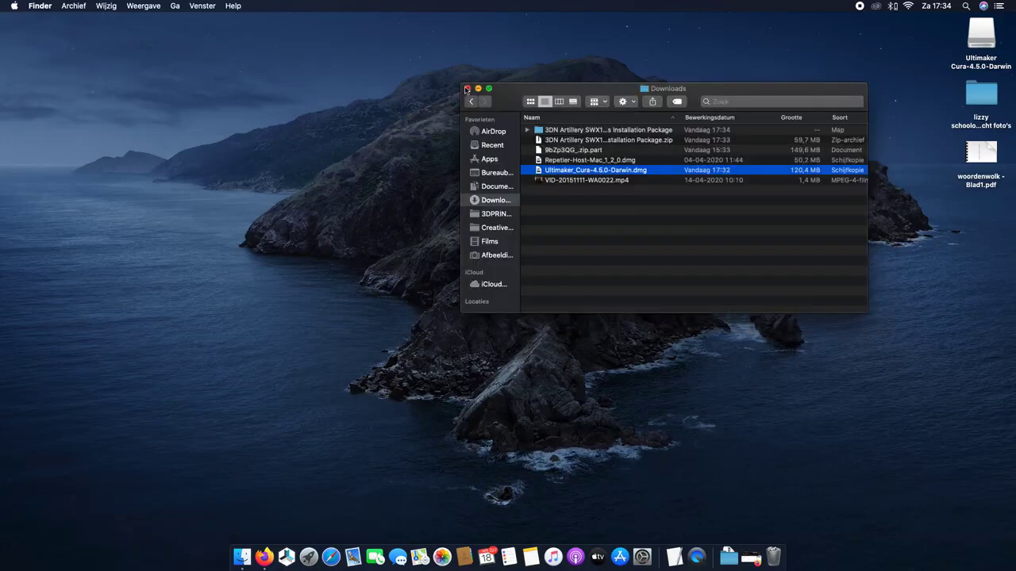
{"action": "left_click", "coordinate": [466, 89]}
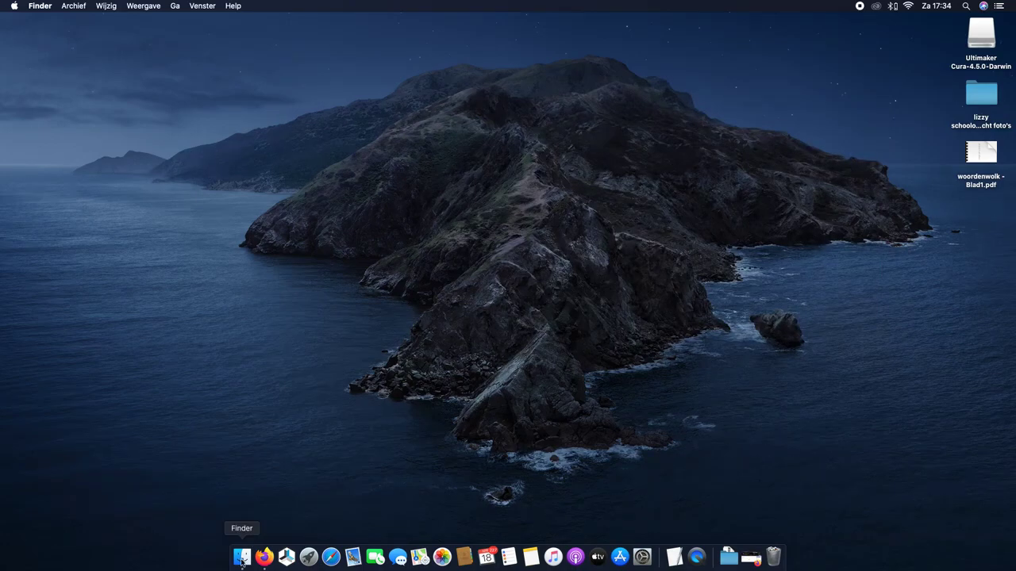
- Launch Ultimaker Cura from Launchpad and dismiss the malicious-software check warning
{"action": "left_click", "coordinate": [310, 559]}
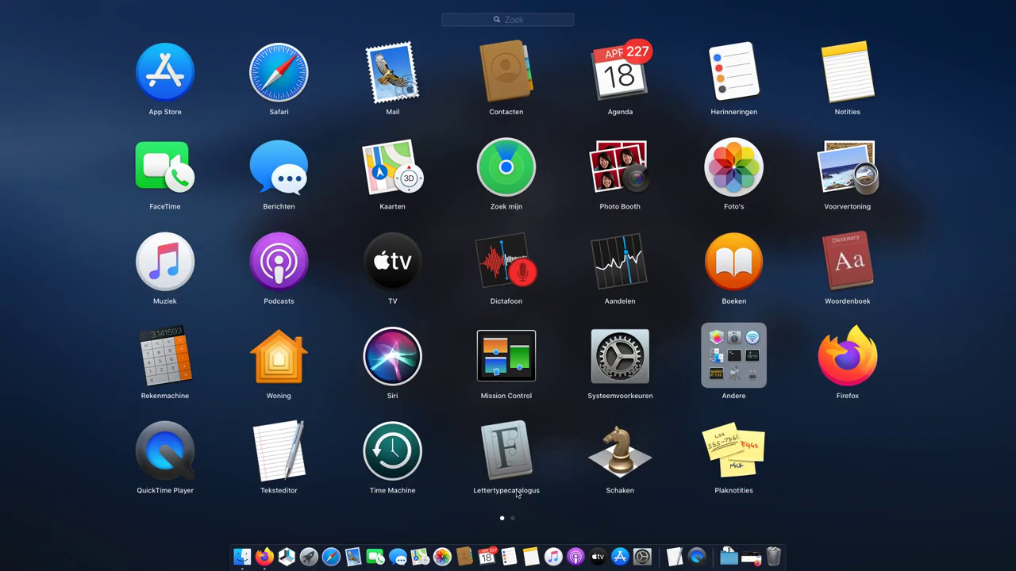
{"action": "left_click", "coordinate": [679, 454]}
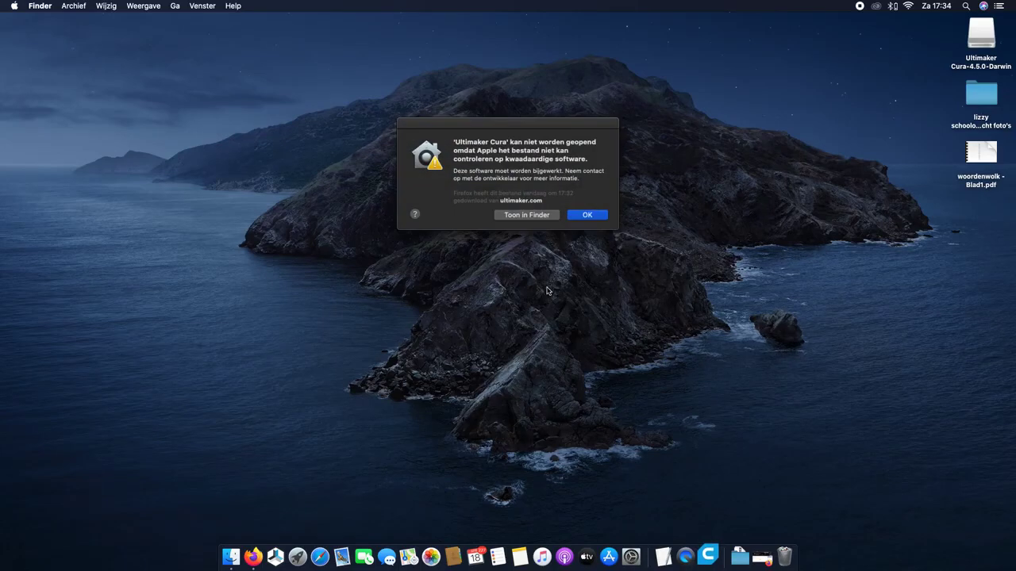
{"action": "left_click", "coordinate": [593, 216]}
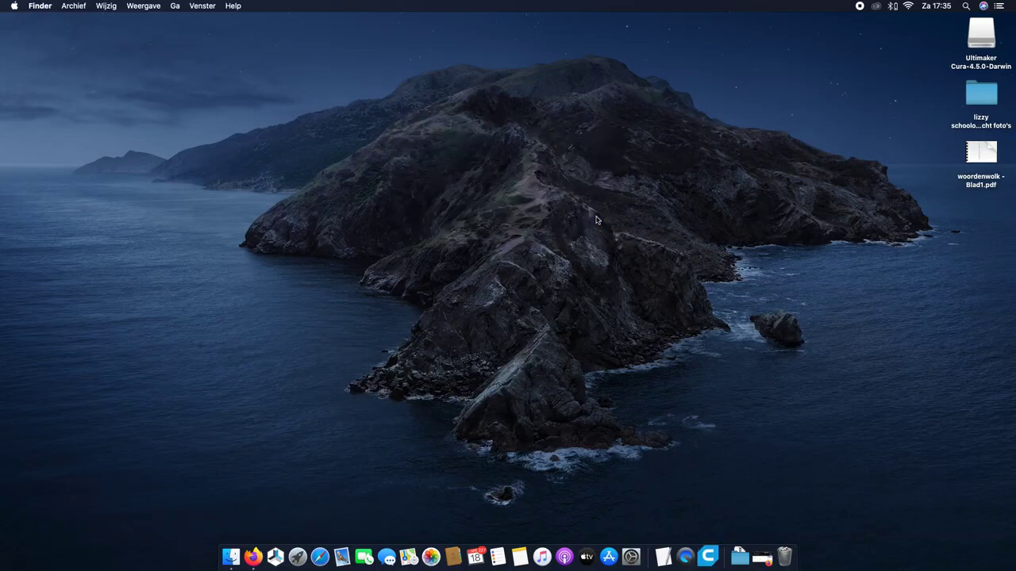
- Allow Ultimaker Cura with Open toch in Beveiliging en privacy and confirm opening it
{"action": "left_click", "coordinate": [631, 557]}
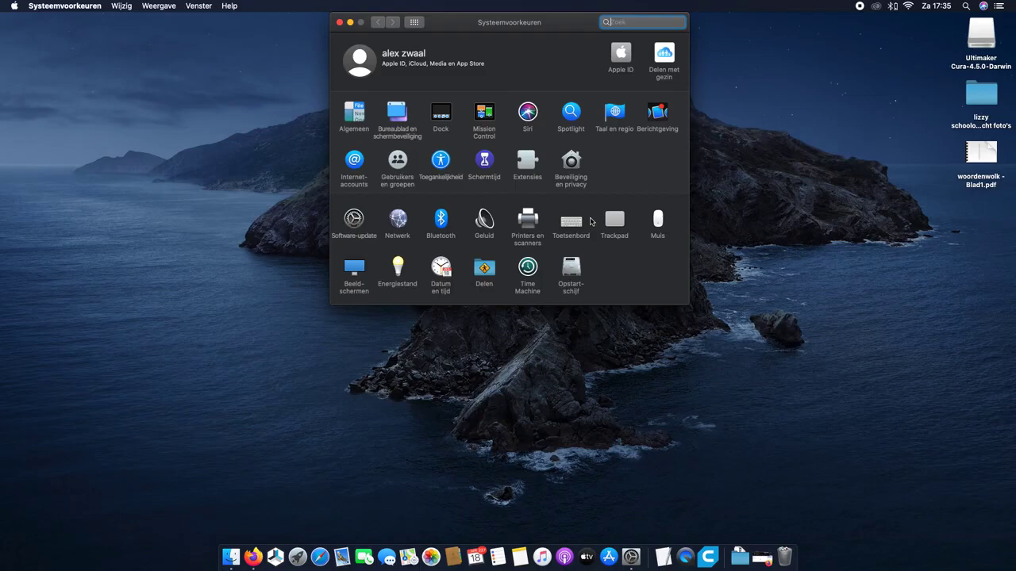
{"action": "left_click", "coordinate": [571, 182]}
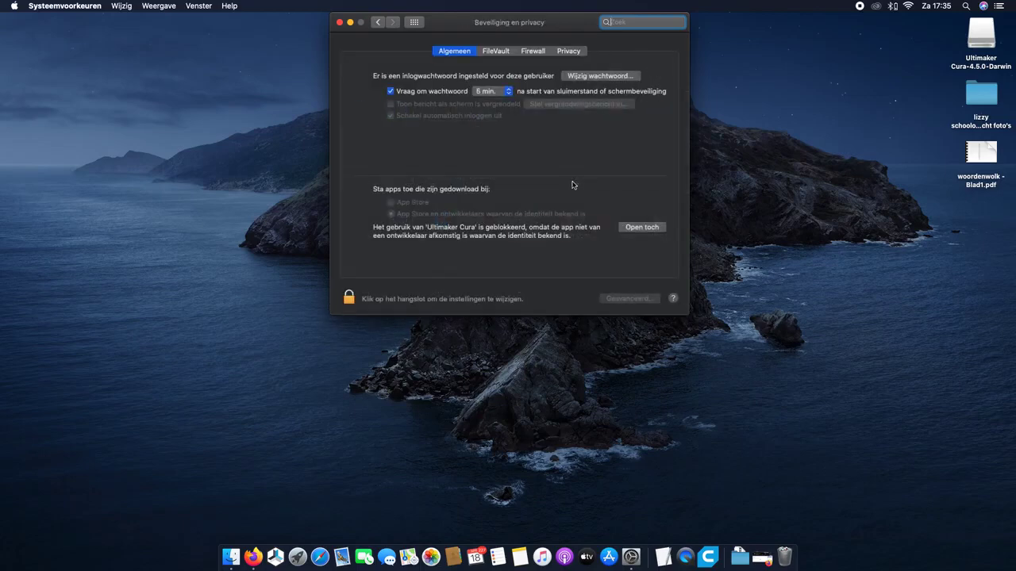
{"action": "left_click", "coordinate": [646, 230]}
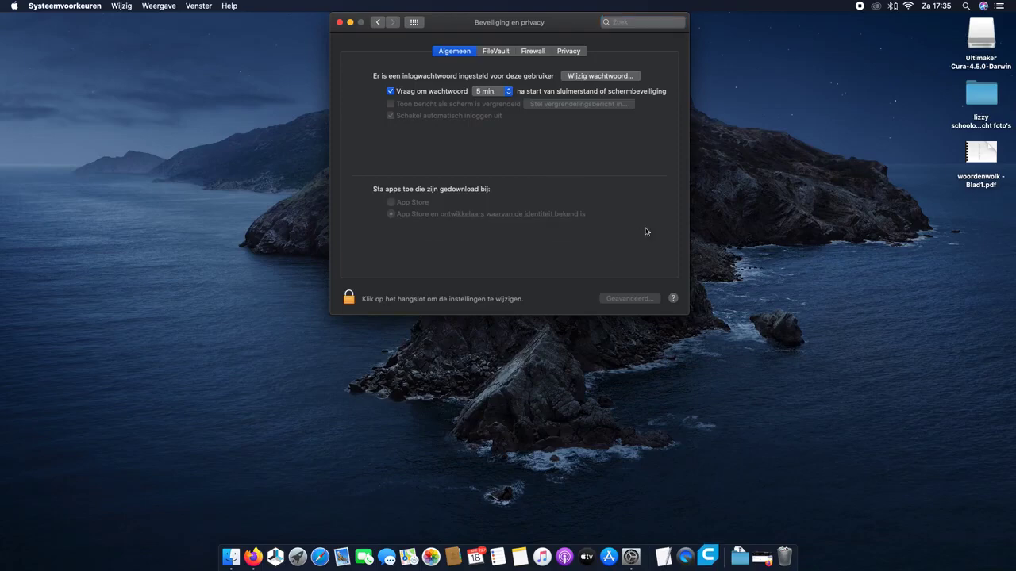
{"action": "left_click", "coordinate": [545, 217]}
{"action": "left_click", "coordinate": [340, 22]}
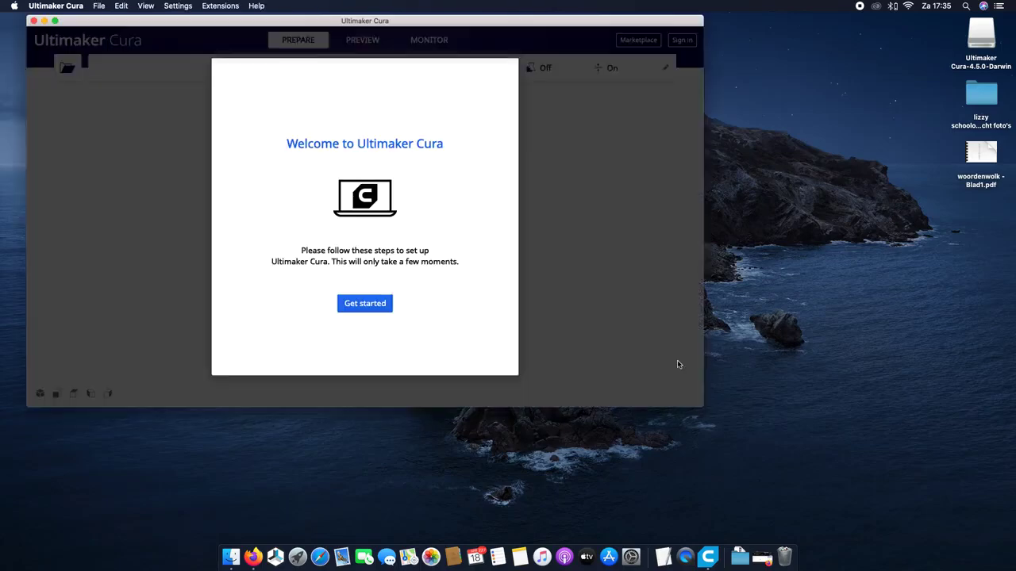
- Step through Cura's welcome and agreement pages to the non-networked printer list, then quit Cura
{"action": "left_click", "coordinate": [367, 307]}
{"action": "left_click", "coordinate": [481, 361]}
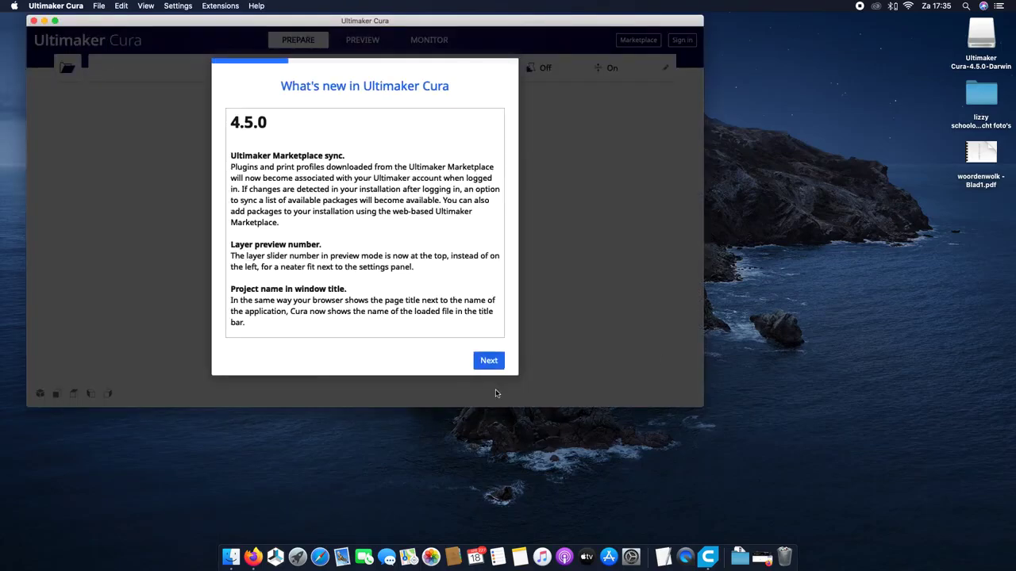
{"action": "left_click", "coordinate": [487, 362]}
{"action": "left_click", "coordinate": [487, 362]}
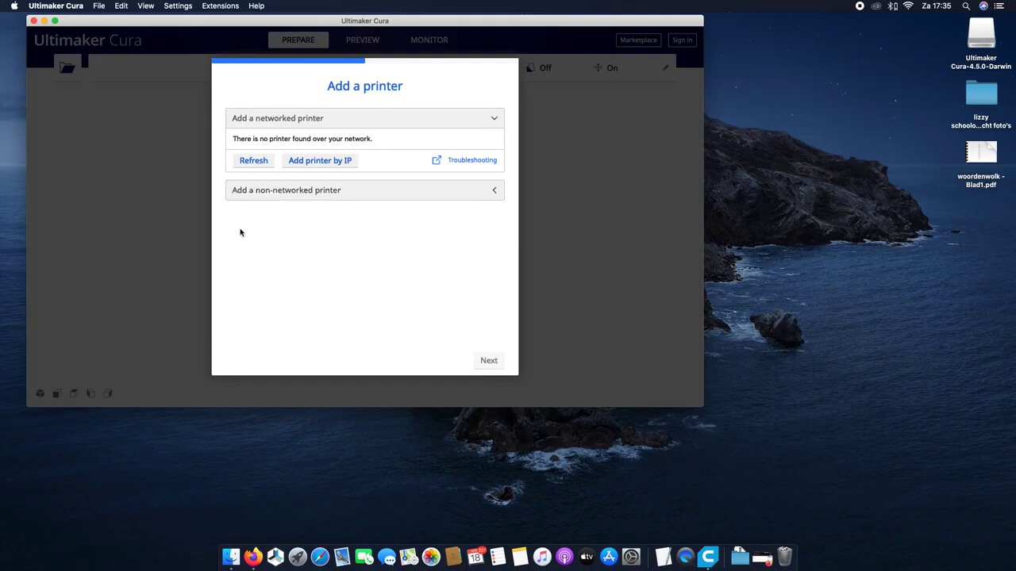
{"action": "left_click", "coordinate": [336, 191]}
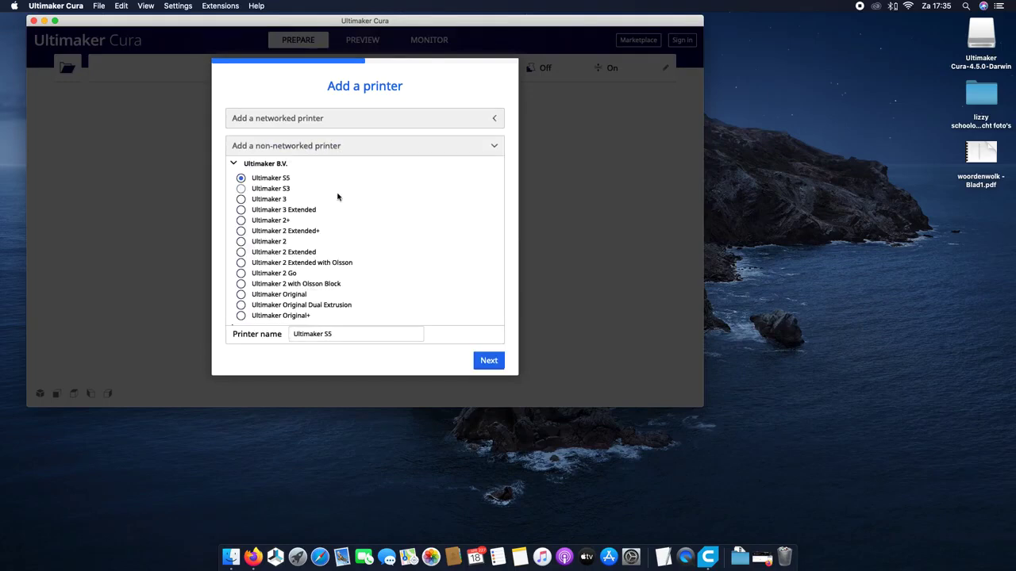
{"action": "scroll", "coordinate": [388, 242], "scroll_direction": "down", "scroll_amount": 5}
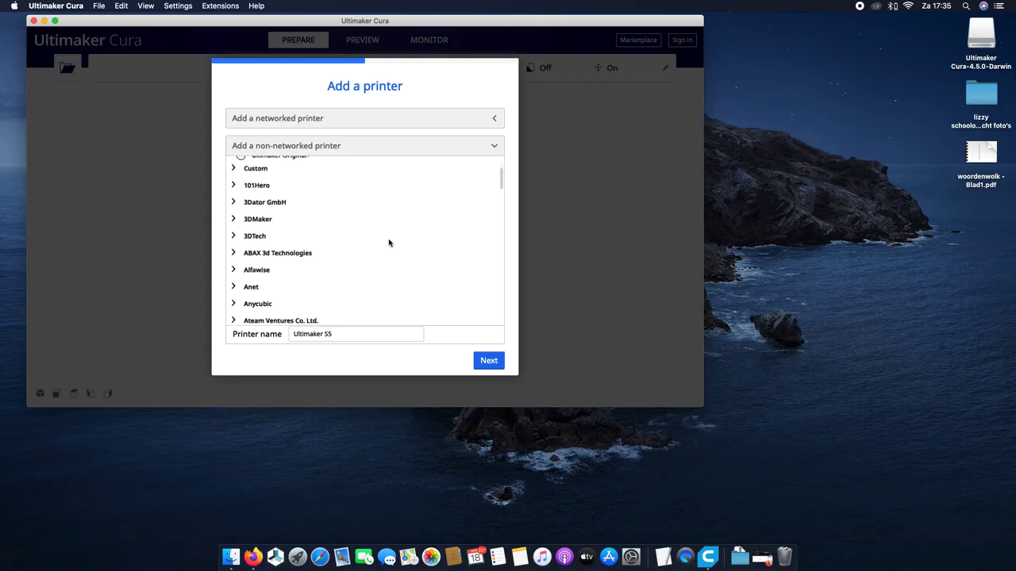
{"action": "scroll", "coordinate": [389, 243], "scroll_direction": "down", "scroll_amount": 2}
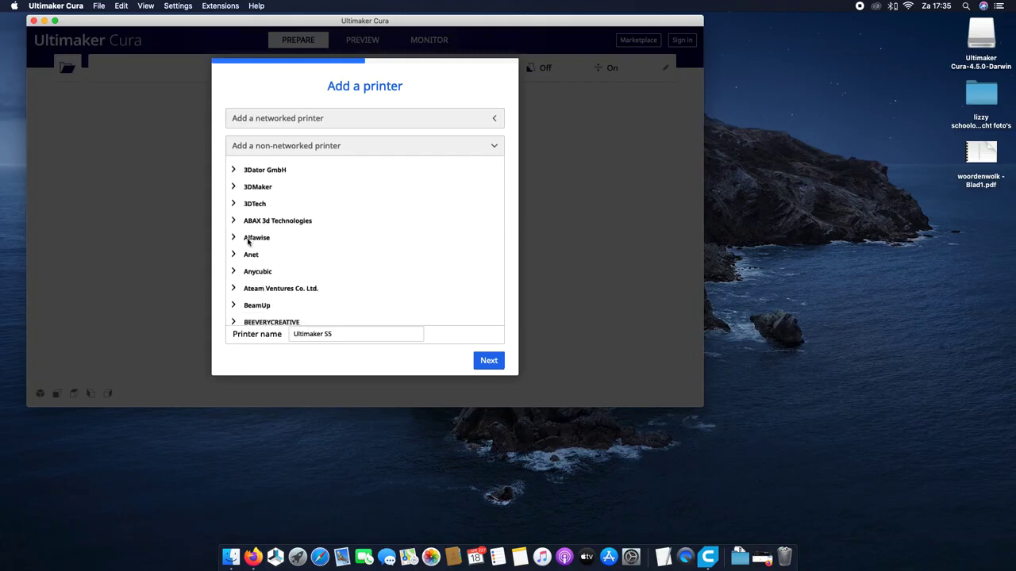
{"action": "left_click", "coordinate": [33, 20]}
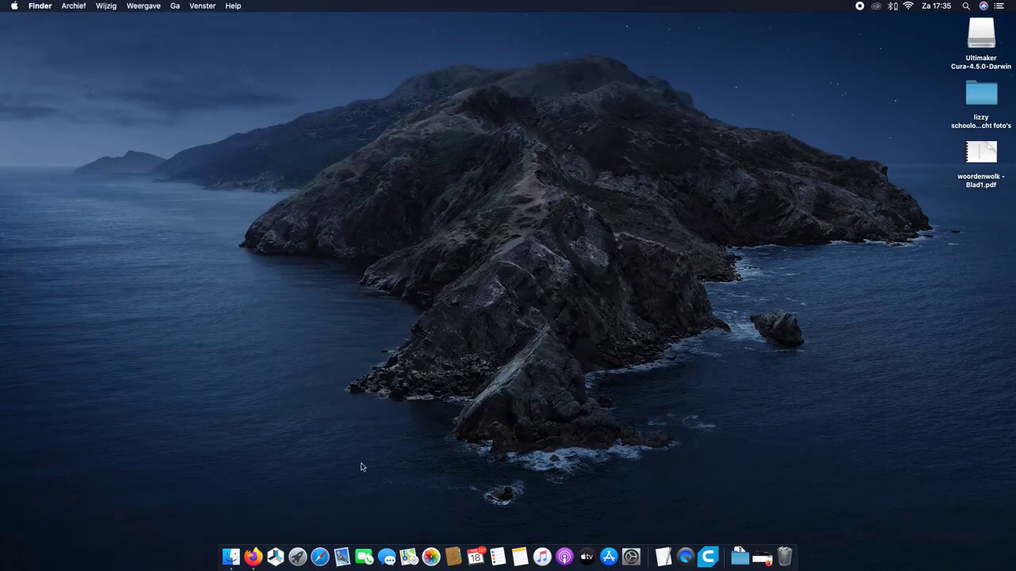
- Search the whole Mac for 'cura' and open the cura > 4.5 configuration folder
{"action": "left_click", "coordinate": [231, 560]}
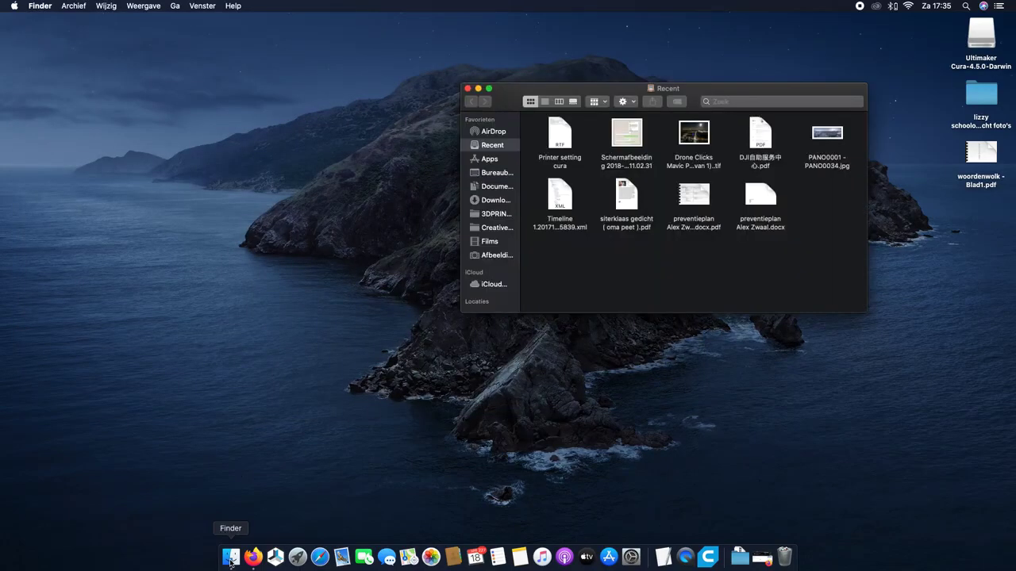
{"action": "left_click", "coordinate": [747, 101]}
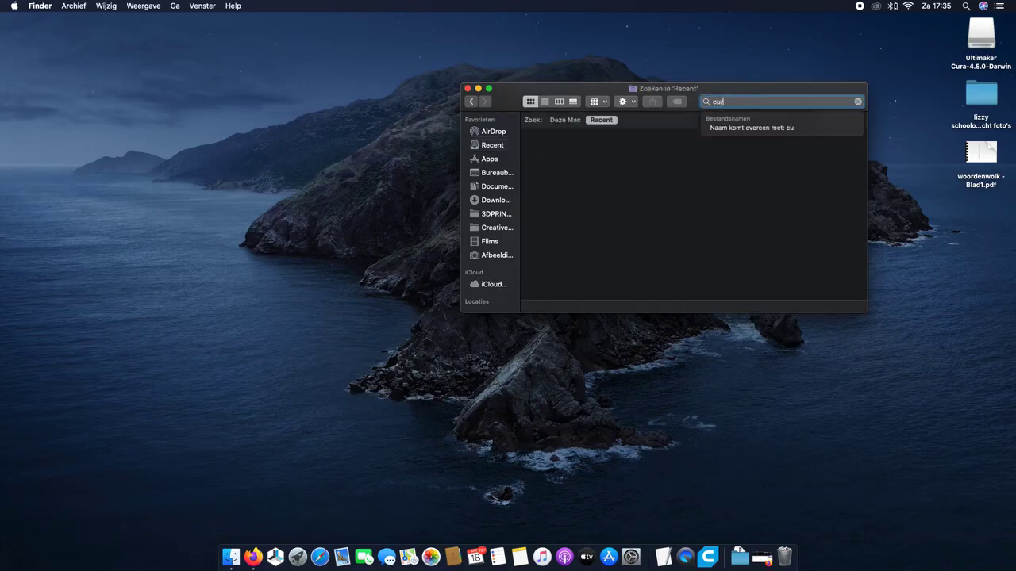
{"action": "key", "text": "Return"}
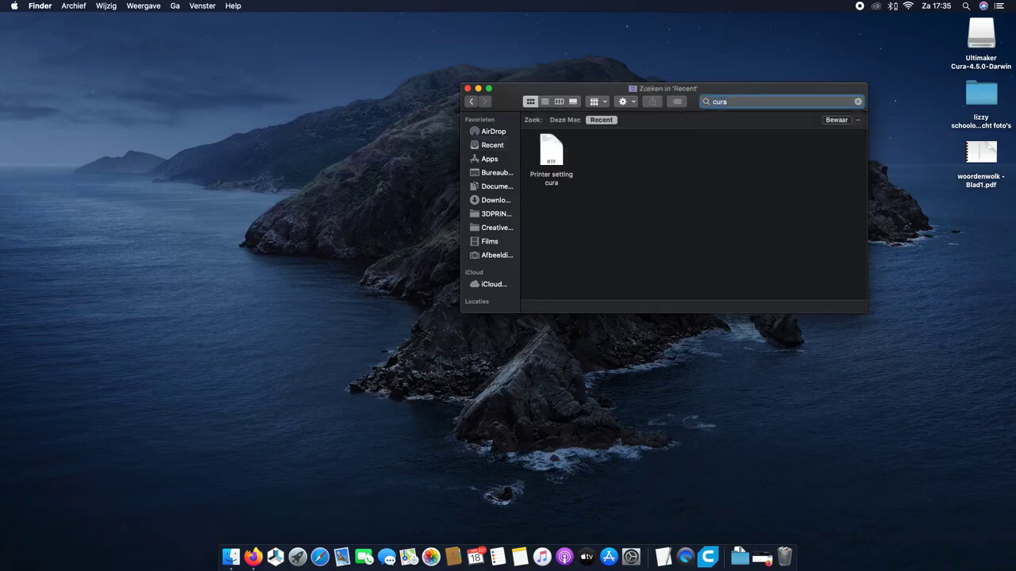
{"action": "left_click", "coordinate": [565, 120]}
{"action": "left_click_drag", "start_coordinate": [557, 89], "coordinate": [310, 56]}
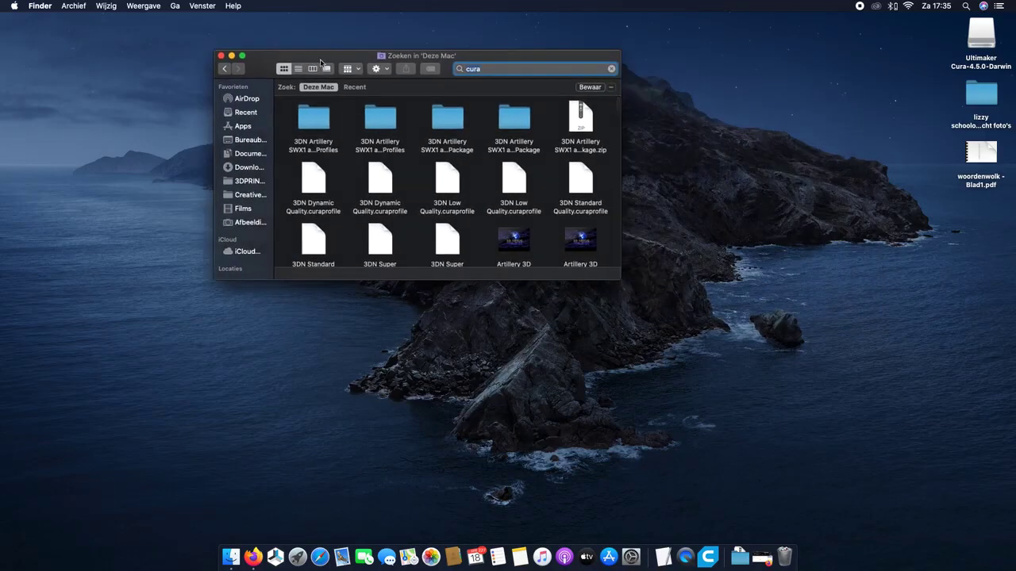
{"action": "scroll", "coordinate": [380, 204], "scroll_direction": "down", "scroll_amount": 5}
{"action": "double_click", "coordinate": [380, 194]}
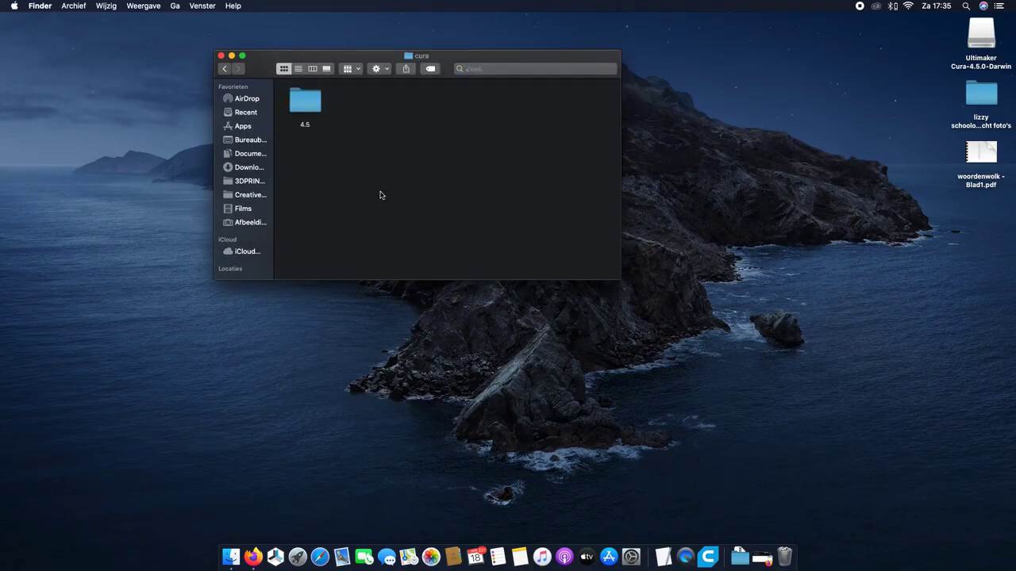
{"action": "left_click", "coordinate": [317, 114]}
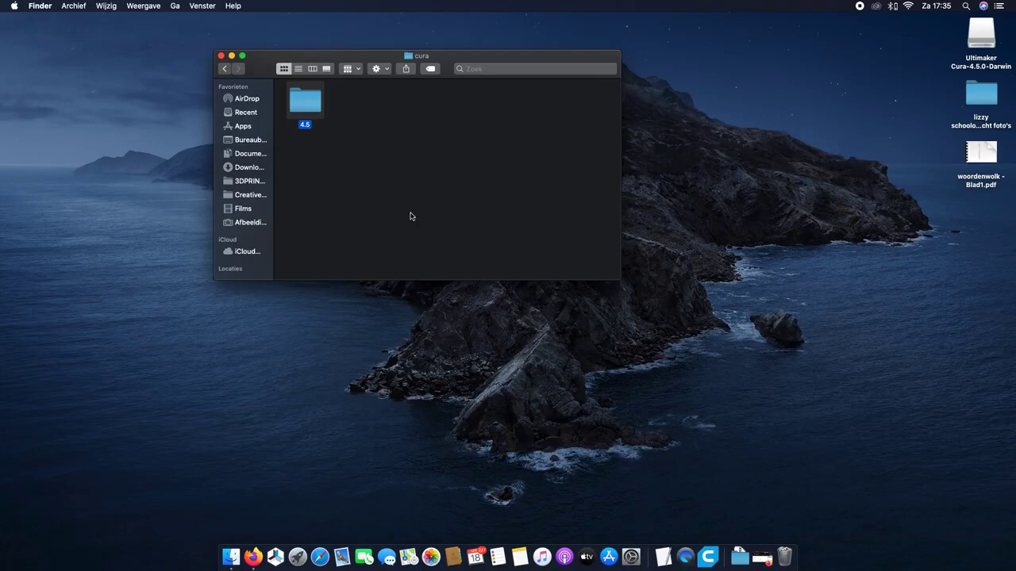
{"action": "double_click", "coordinate": [311, 101]}
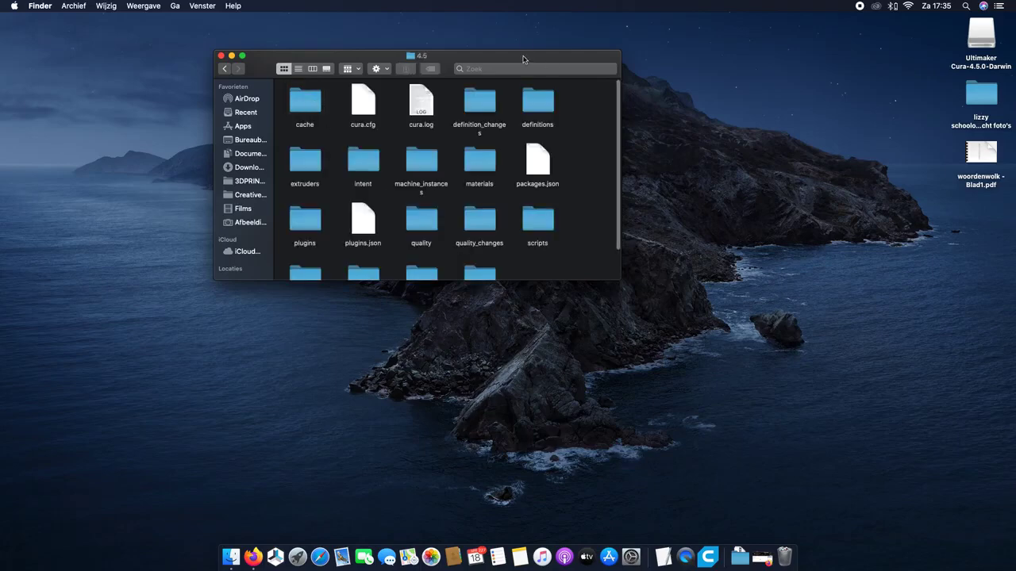
- Shift the 4.5 window left and open a second Finder window
{"action": "left_click_drag", "start_coordinate": [521, 61], "coordinate": [400, 57]}
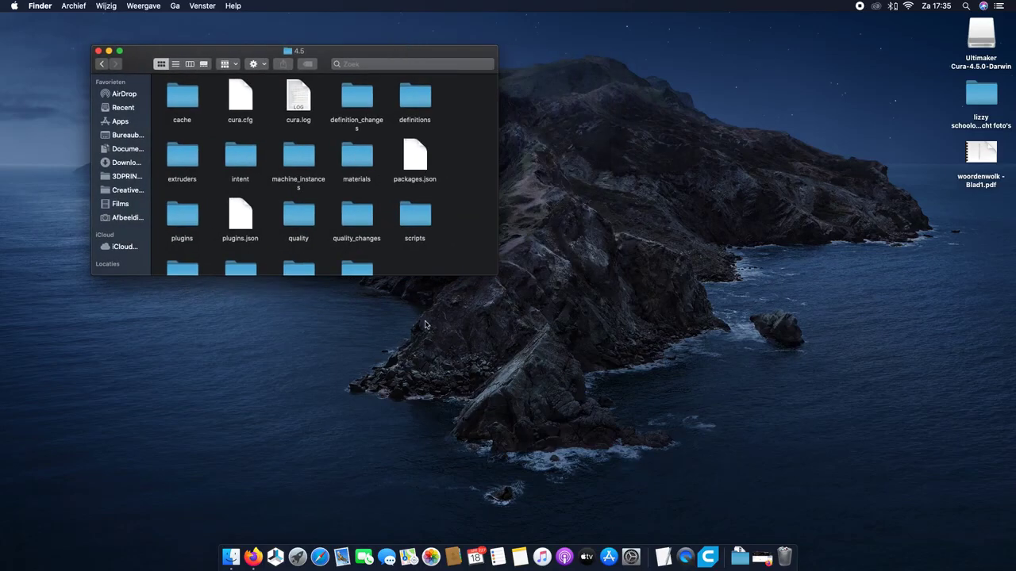
{"action": "right_click", "coordinate": [231, 557]}
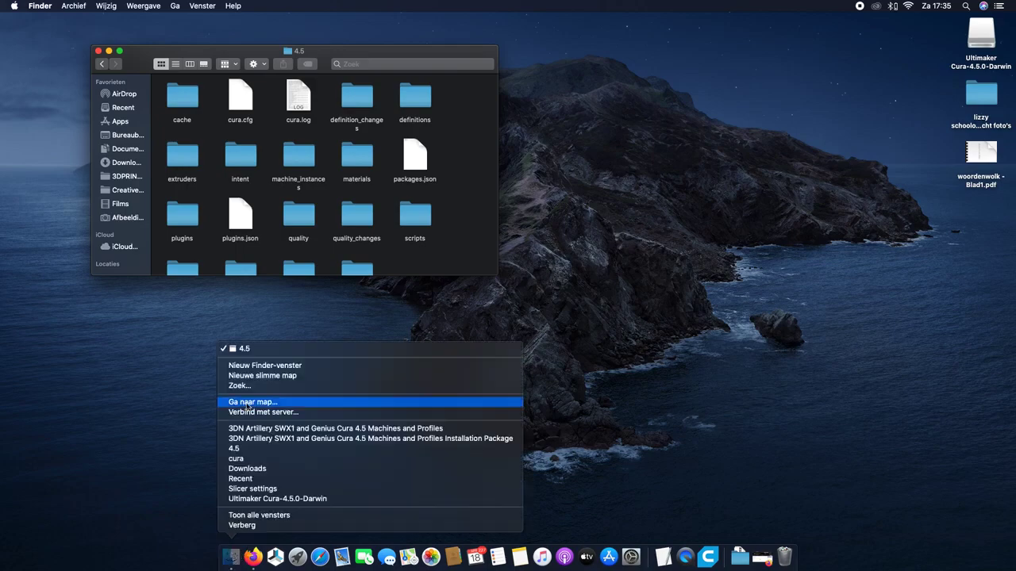
{"action": "left_click", "coordinate": [288, 367]}
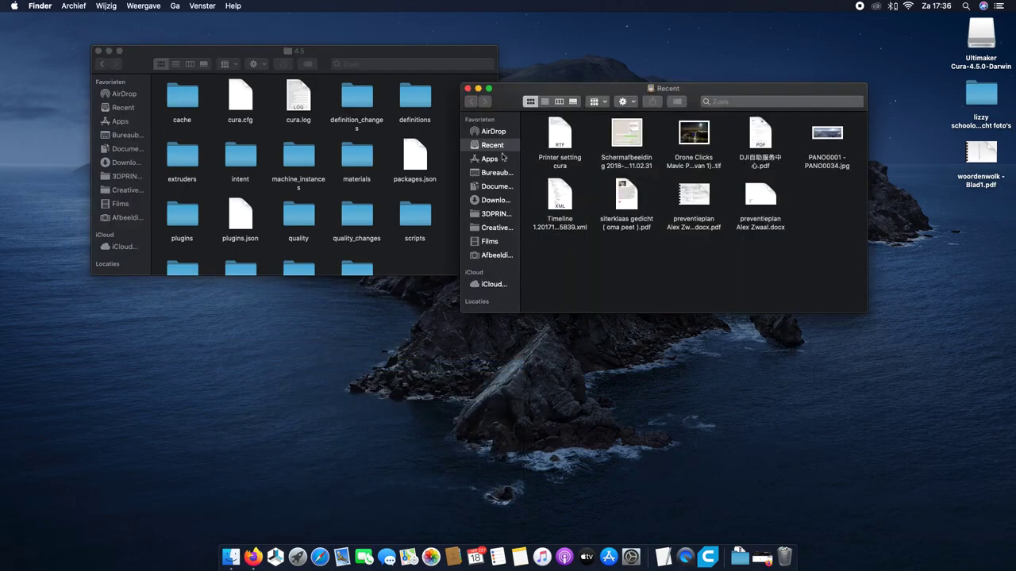
- Open Downloads > 3DN Artillery package > Machines and Profiles and place it beside the 4.5 window
{"action": "left_click", "coordinate": [497, 201]}
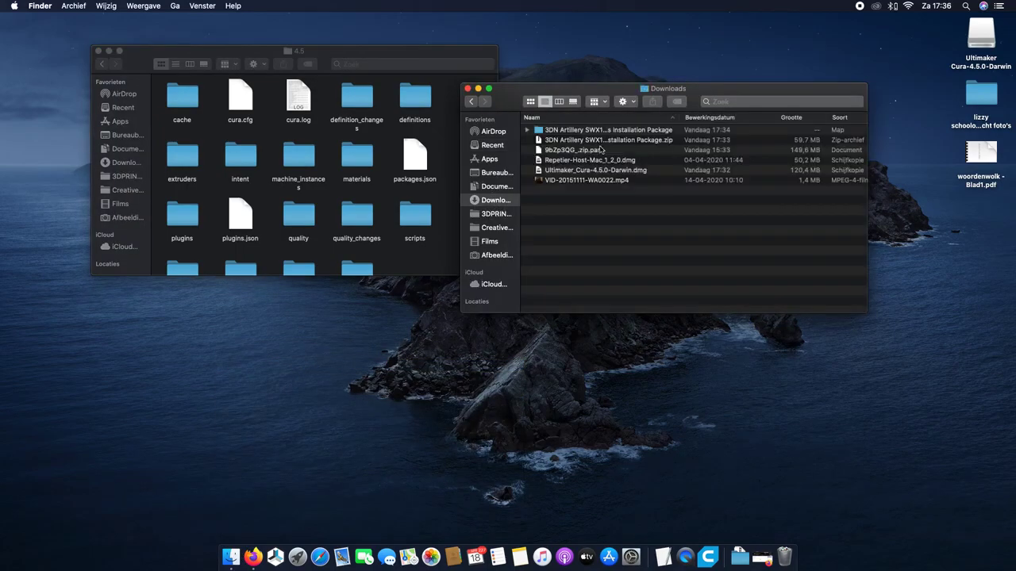
{"action": "double_click", "coordinate": [585, 133]}
{"action": "double_click", "coordinate": [585, 131]}
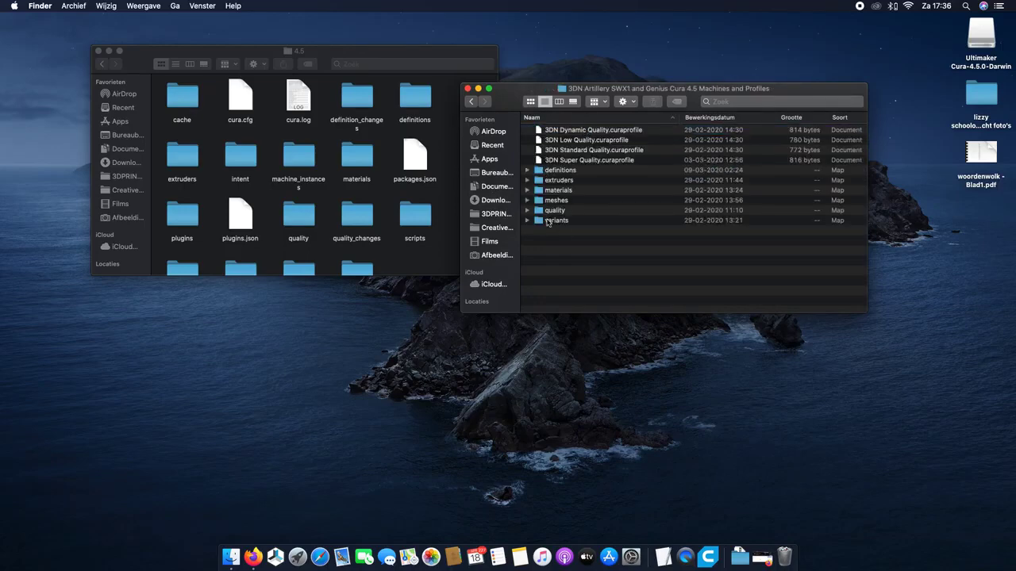
{"action": "left_click_drag", "start_coordinate": [512, 96], "coordinate": [576, 64]}
{"action": "left_click_drag", "start_coordinate": [352, 53], "coordinate": [347, 67]}
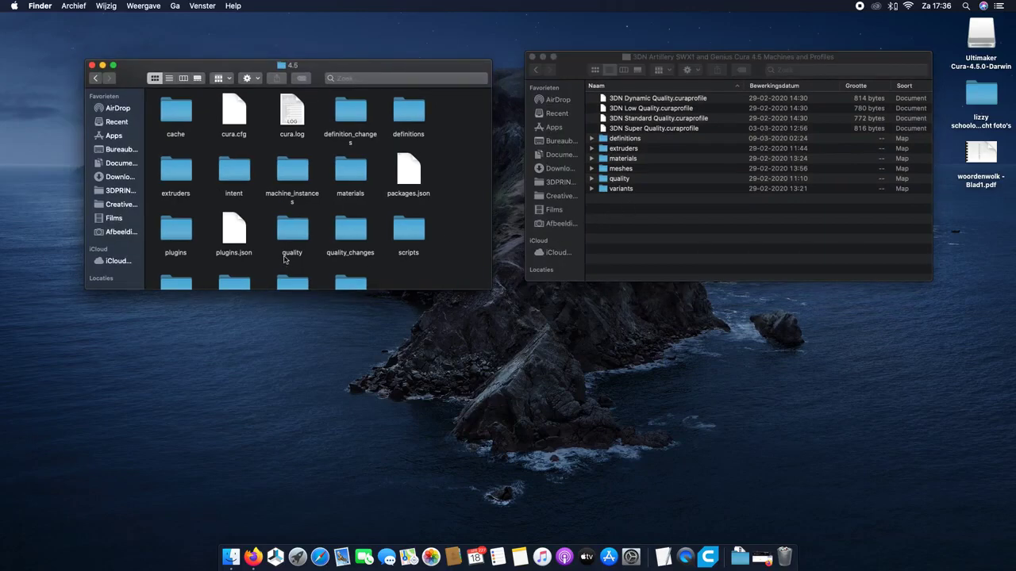
- Move the definitions, extruders and materials folders into 4.5, replacing the existing ones
{"action": "double_click", "coordinate": [294, 232]}
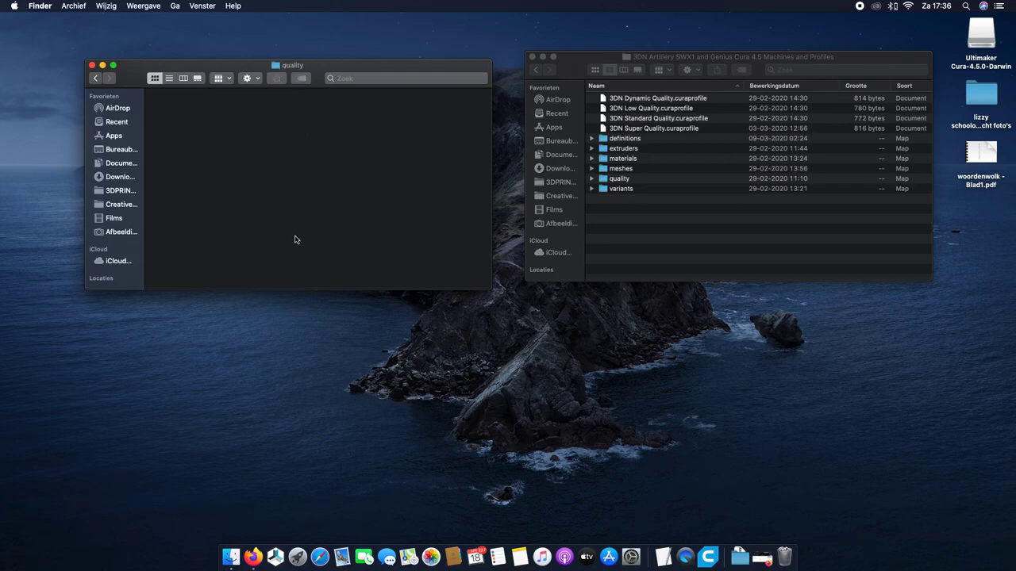
{"action": "left_click", "coordinate": [97, 78]}
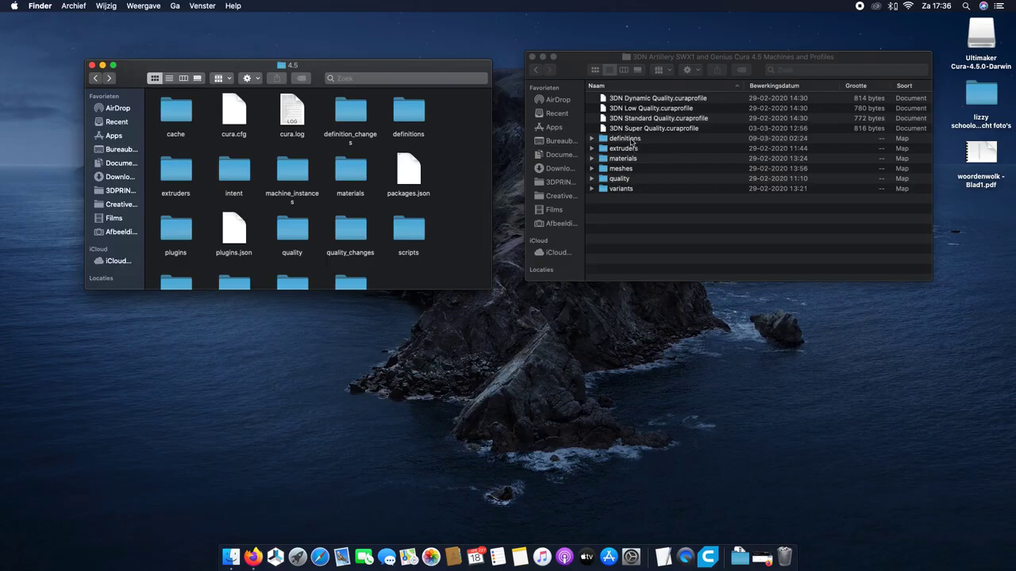
{"action": "left_click_drag", "start_coordinate": [633, 142], "coordinate": [454, 146]}
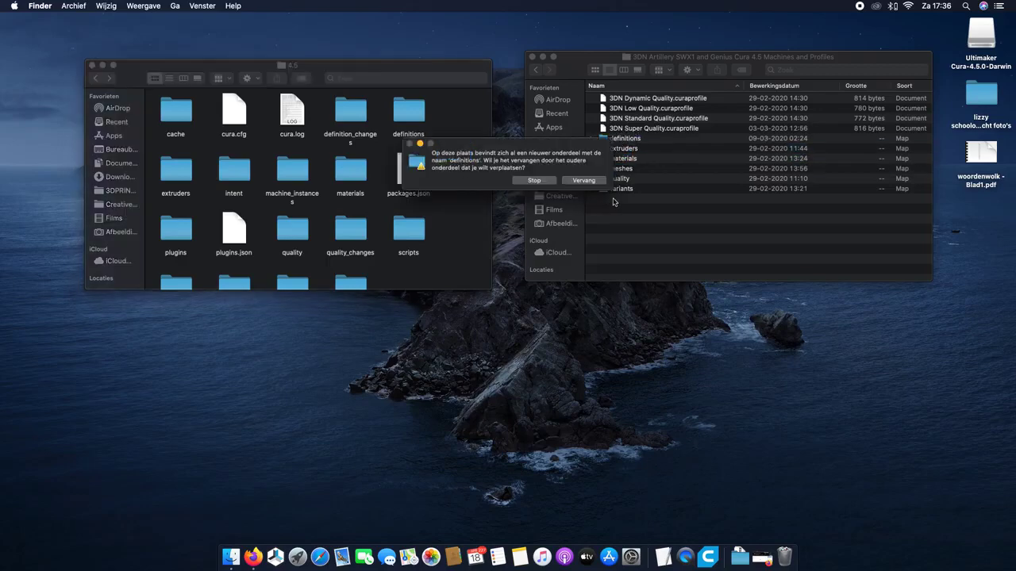
{"action": "left_click", "coordinate": [583, 181]}
{"action": "left_click_drag", "start_coordinate": [624, 140], "coordinate": [462, 205]}
{"action": "left_click", "coordinate": [583, 181]}
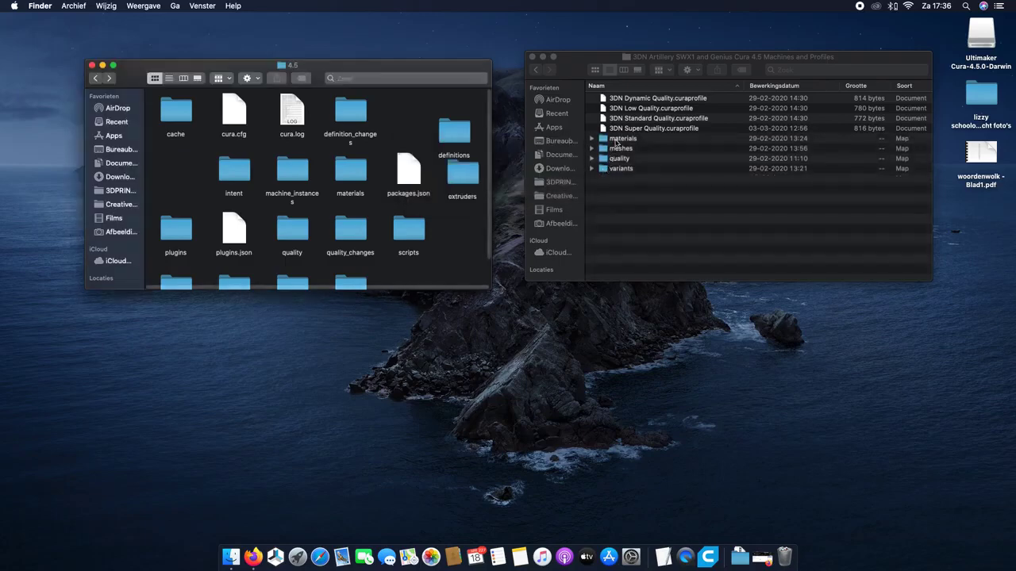
{"action": "left_click_drag", "start_coordinate": [622, 139], "coordinate": [460, 230]}
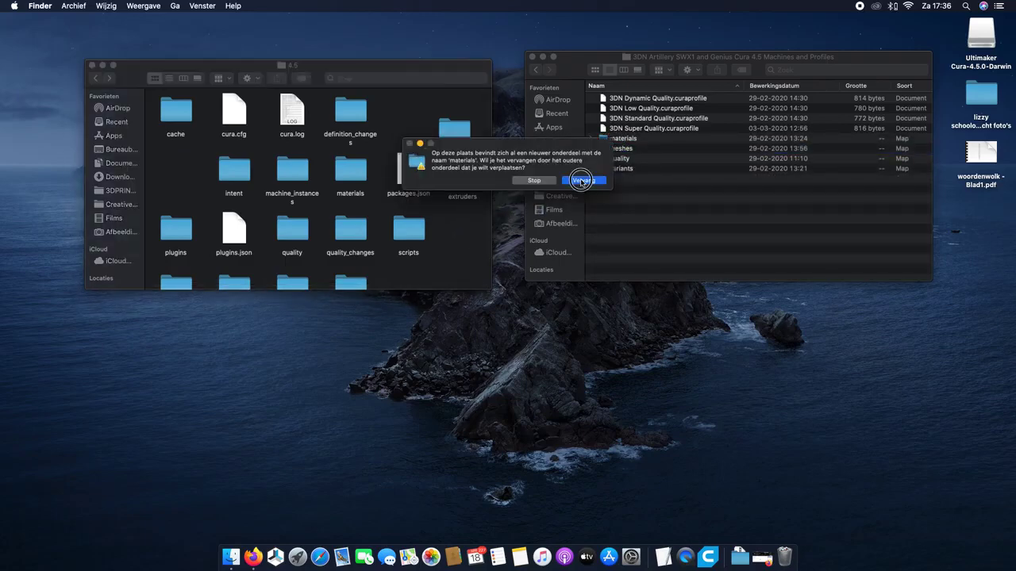
{"action": "left_click", "coordinate": [583, 181]}
- Move the meshes, quality and variants folders into 4.5, replacing existing copies
{"action": "left_click_drag", "start_coordinate": [620, 140], "coordinate": [462, 238]}
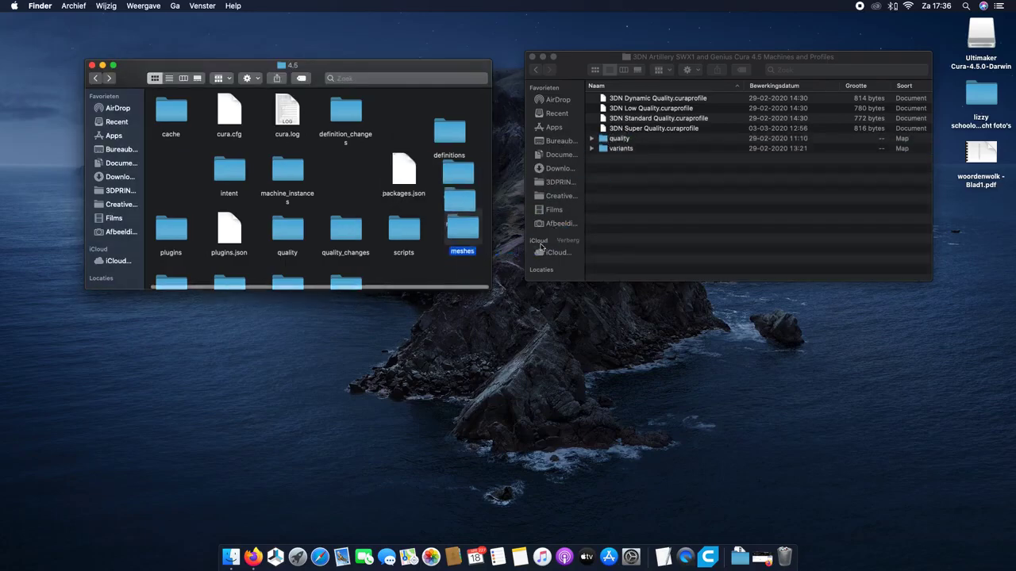
{"action": "left_click_drag", "start_coordinate": [625, 140], "coordinate": [452, 266]}
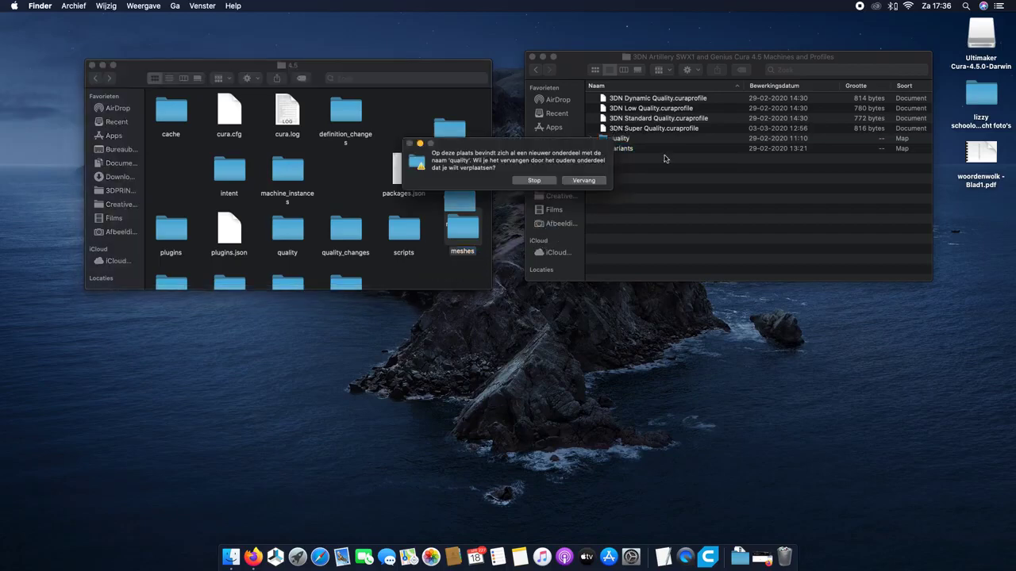
{"action": "left_click", "coordinate": [584, 181]}
{"action": "left_click_drag", "start_coordinate": [621, 138], "coordinate": [413, 280]}
{"action": "left_click", "coordinate": [585, 182]}
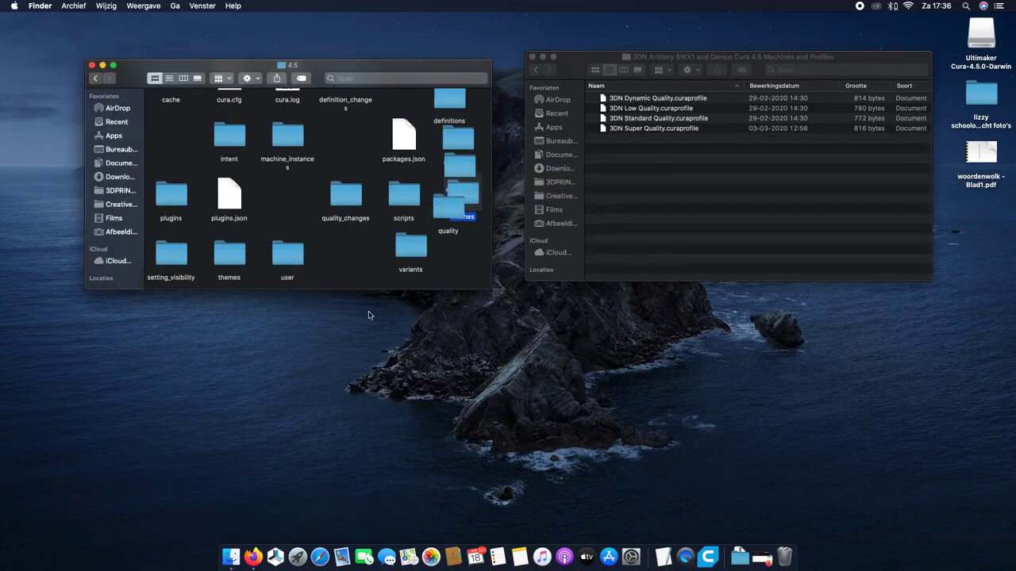
- Tidy the 4.5 folder's icons, arranged by kind
{"action": "right_click", "coordinate": [355, 269]}
{"action": "mouse_move", "coordinate": [409, 370]}
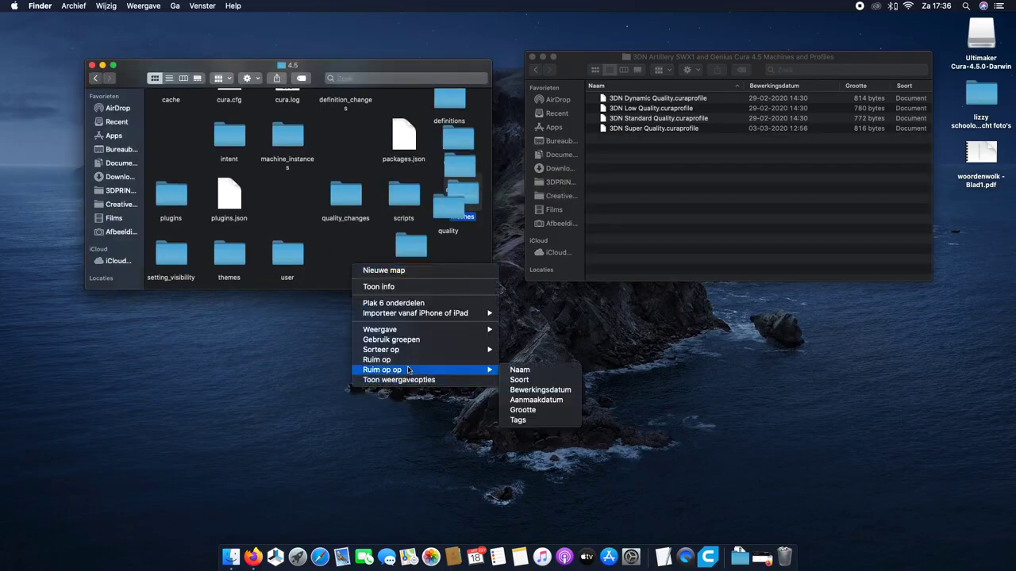
{"action": "left_click", "coordinate": [535, 380]}
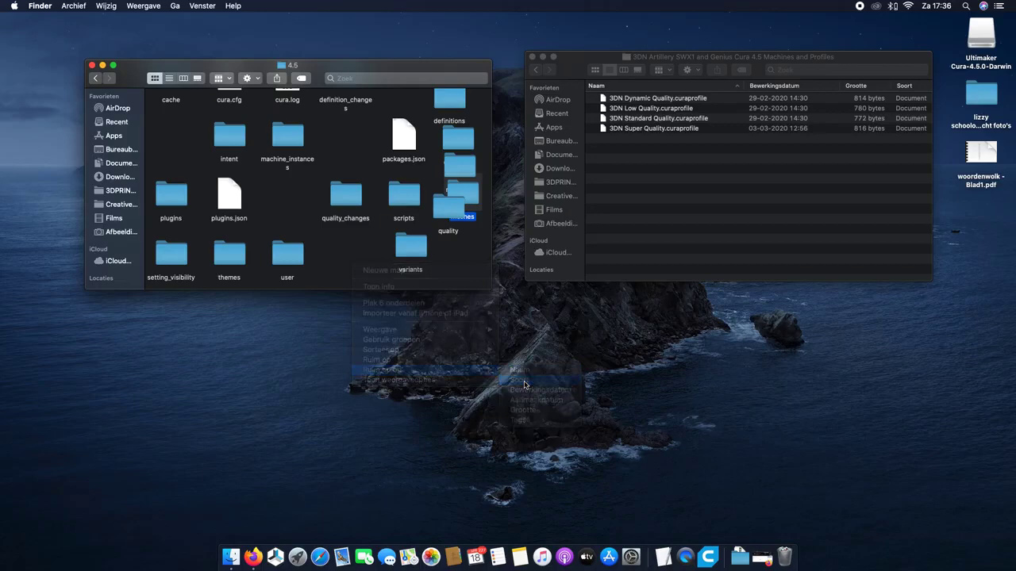
- Close both Finder windows, relaunch Cura and go past the agreement, what's new and data pages
{"action": "left_click", "coordinate": [93, 65]}
{"action": "left_click", "coordinate": [532, 56]}
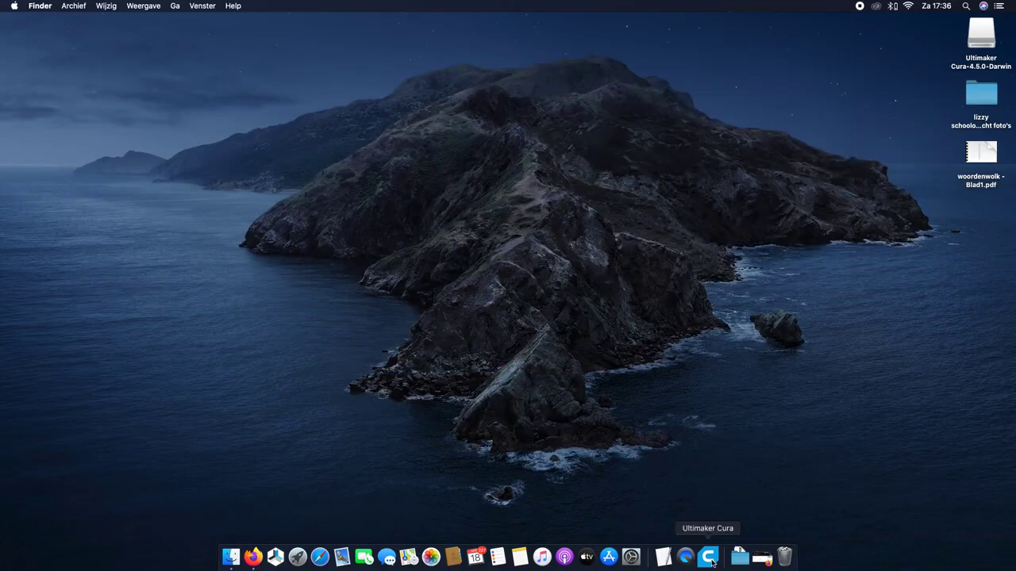
{"action": "left_click", "coordinate": [707, 557]}
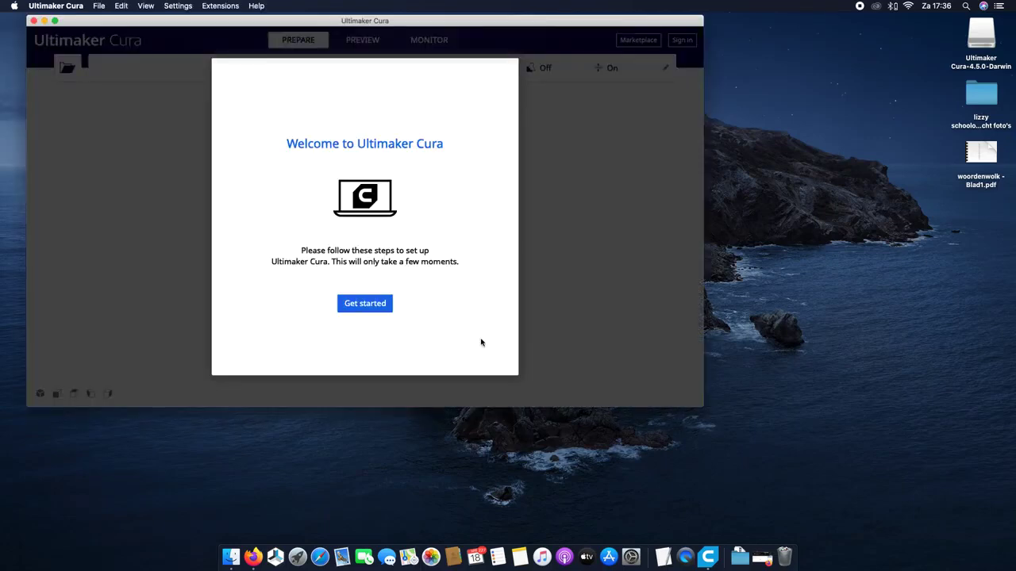
{"action": "left_click", "coordinate": [373, 305]}
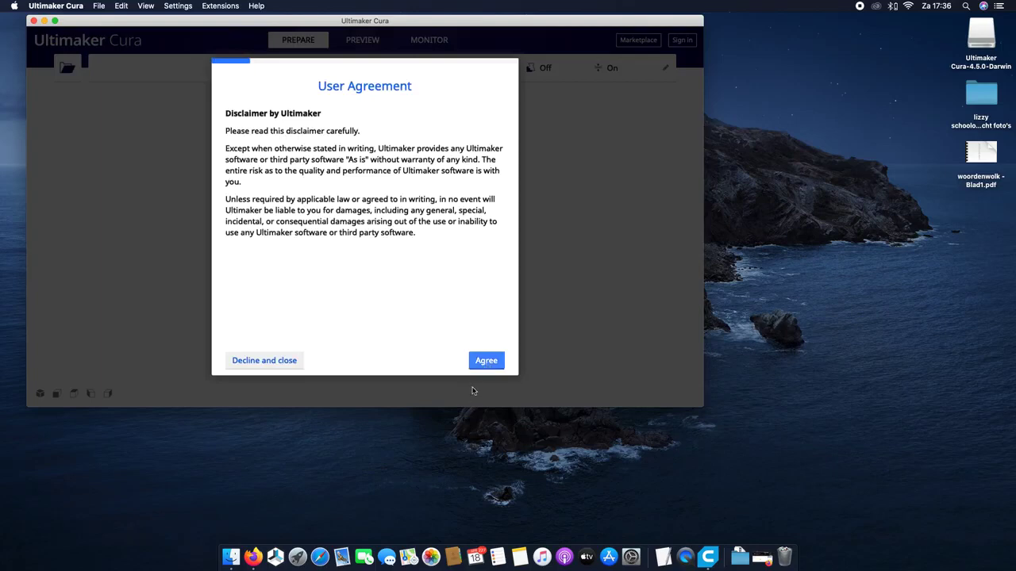
{"action": "left_click", "coordinate": [486, 360]}
{"action": "left_click", "coordinate": [488, 360]}
{"action": "left_click", "coordinate": [487, 361]}
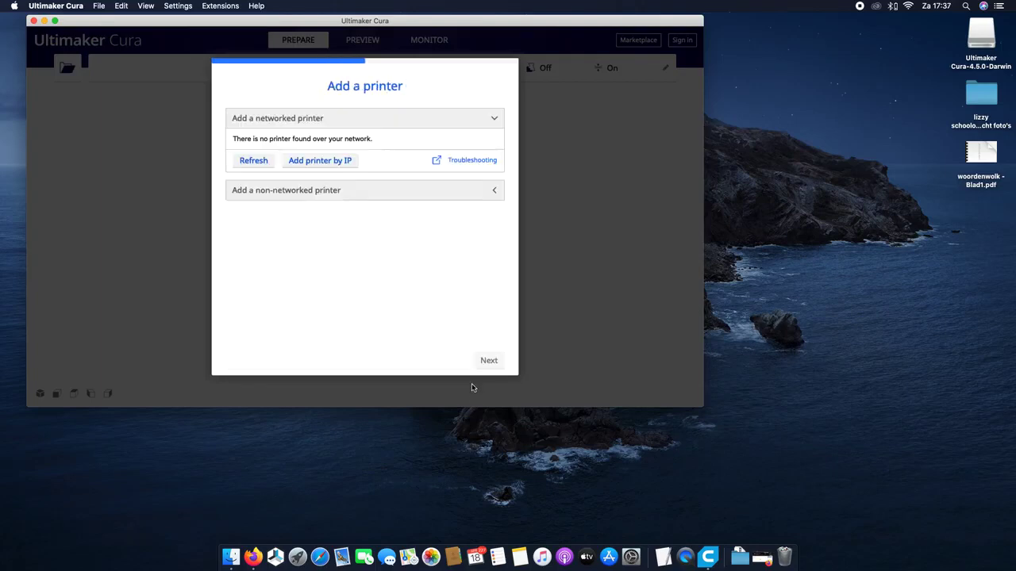
- Add the Artillery Sidewinder X1 as a non-networked printer, checking its 0.4mm nozzle settings
{"action": "left_click", "coordinate": [357, 190]}
{"action": "scroll", "coordinate": [354, 260], "scroll_direction": "down", "scroll_amount": 5}
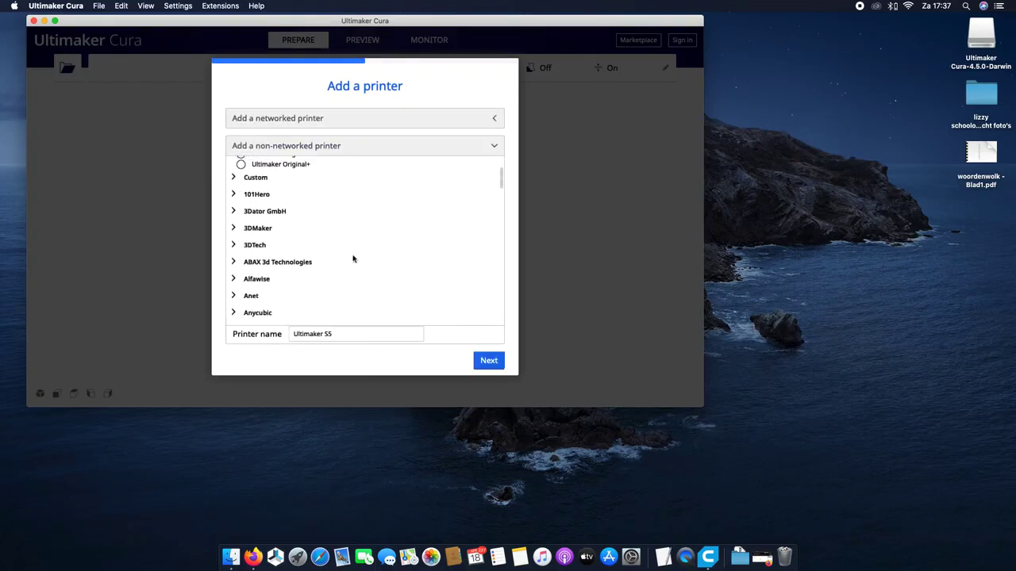
{"action": "scroll", "coordinate": [354, 260], "scroll_direction": "down", "scroll_amount": 2}
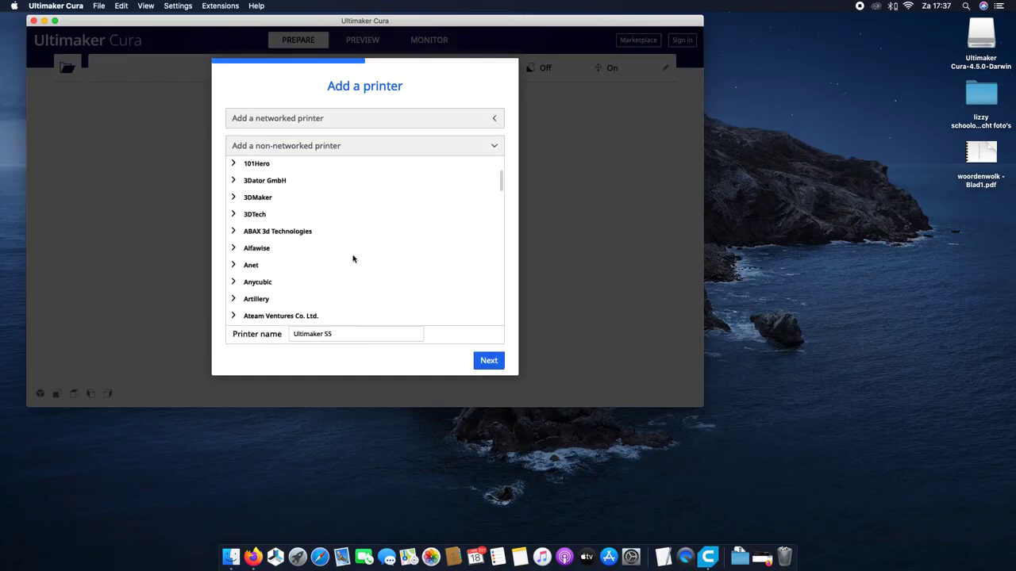
{"action": "left_click", "coordinate": [246, 301]}
{"action": "scroll", "coordinate": [376, 251], "scroll_direction": "down", "scroll_amount": 3}
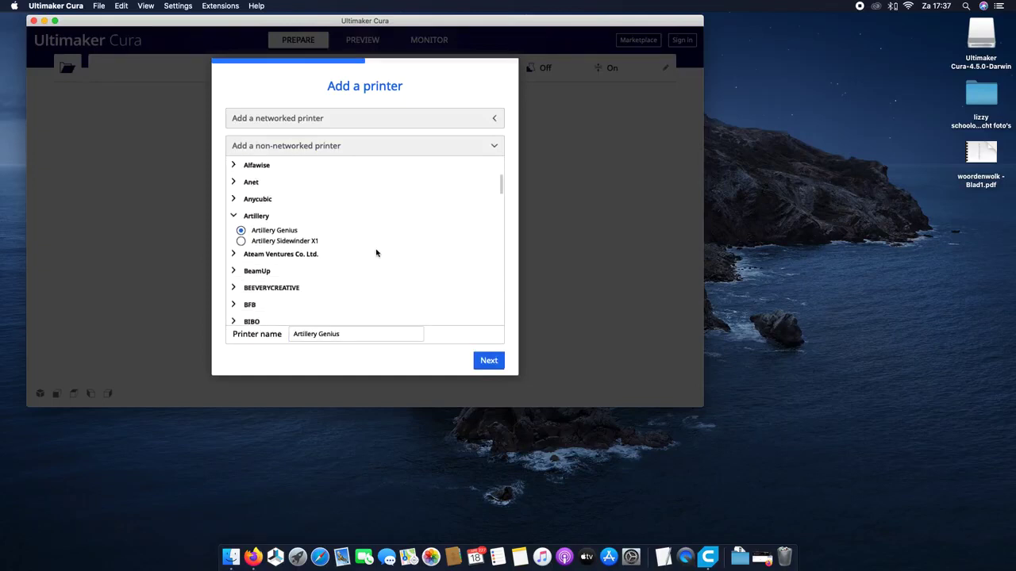
{"action": "left_click", "coordinate": [241, 243]}
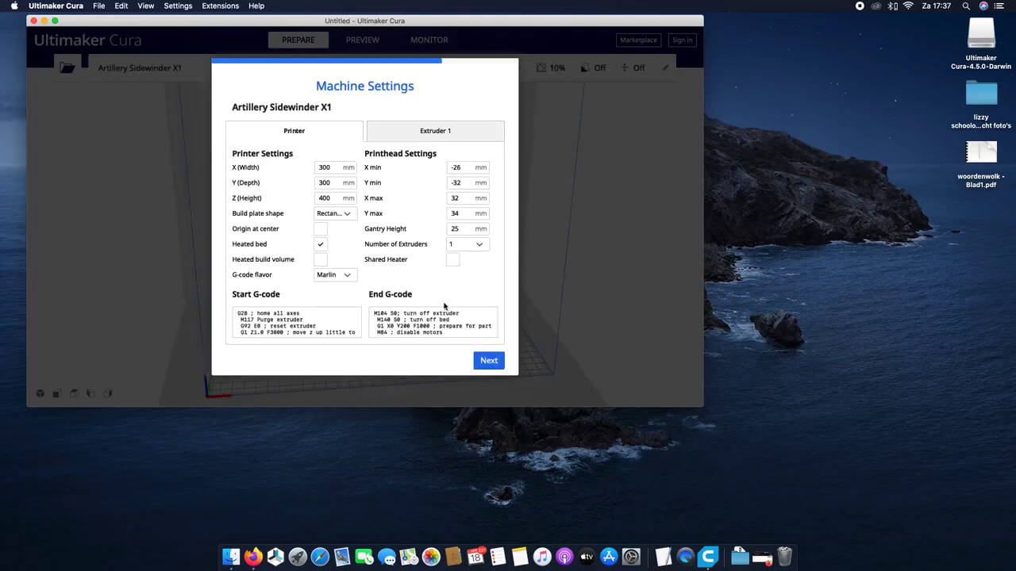
{"action": "left_click", "coordinate": [422, 133]}
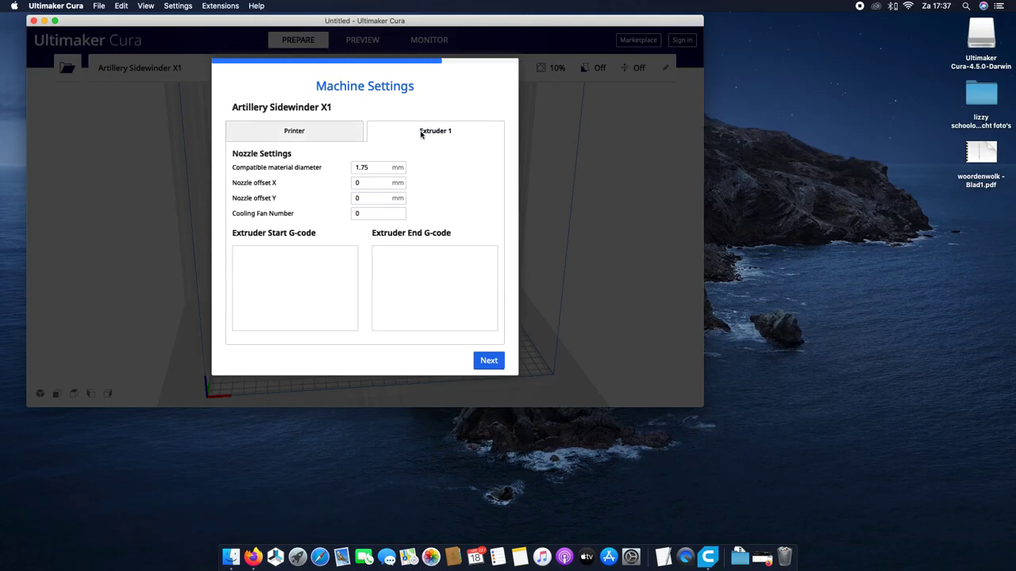
{"action": "left_click", "coordinate": [295, 127]}
{"action": "left_click", "coordinate": [487, 361]}
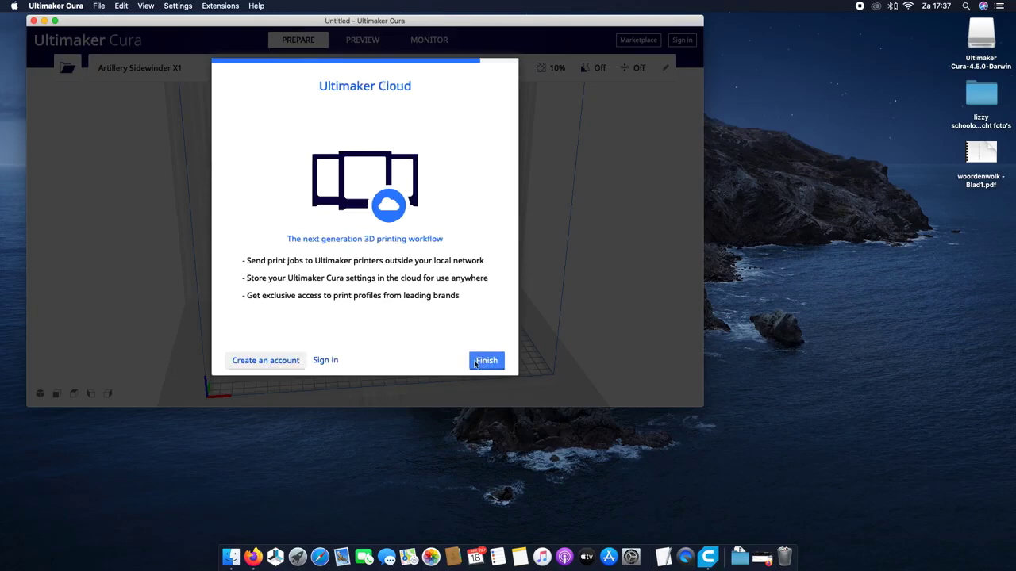
- Finish the printer setup wizard and stretch the Cura window to fill the screen
{"action": "left_click", "coordinate": [487, 362]}
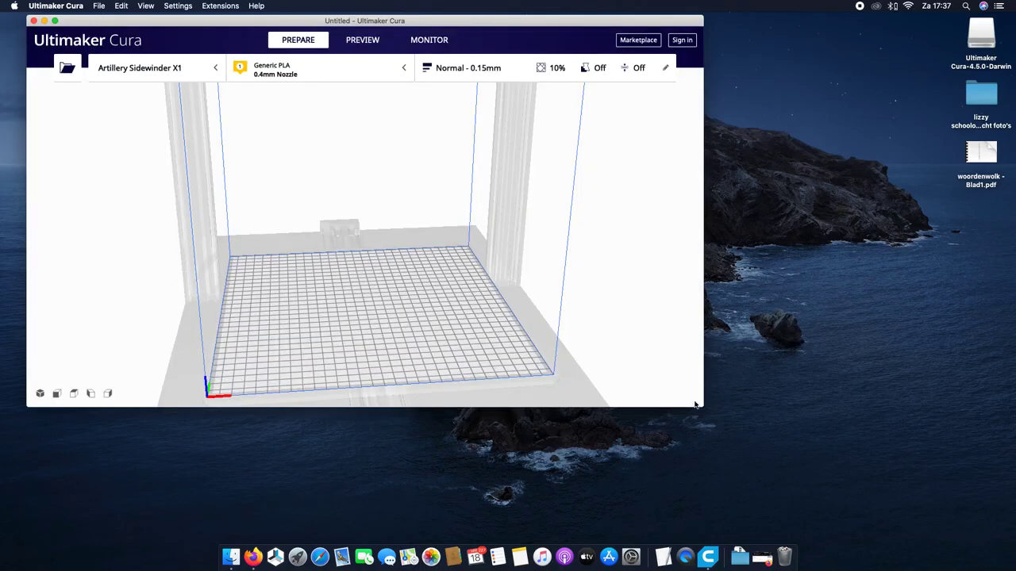
{"action": "left_click_drag", "start_coordinate": [696, 405], "coordinate": [1014, 546]}
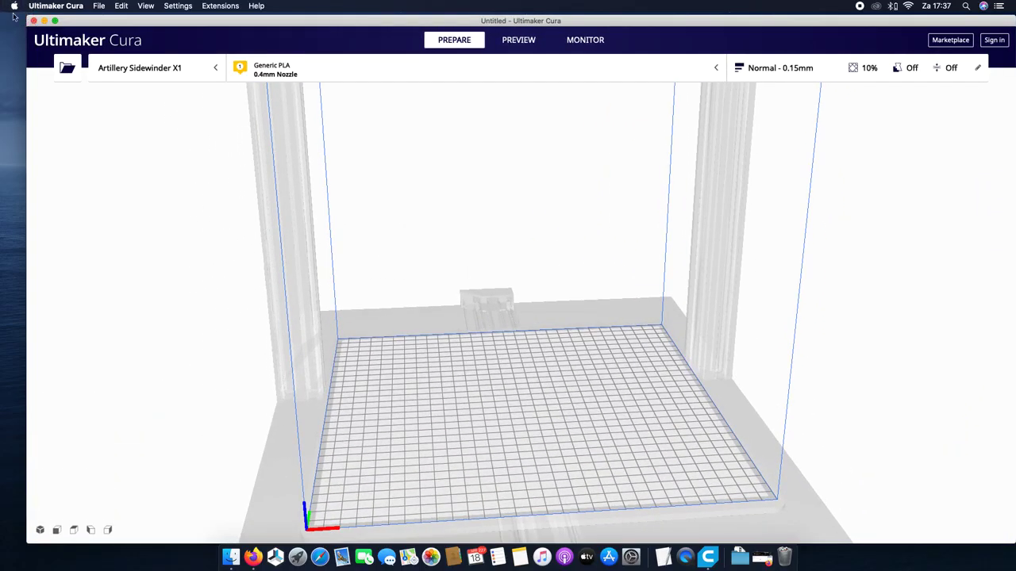
{"action": "left_click_drag", "start_coordinate": [27, 16], "coordinate": [0, 3]}
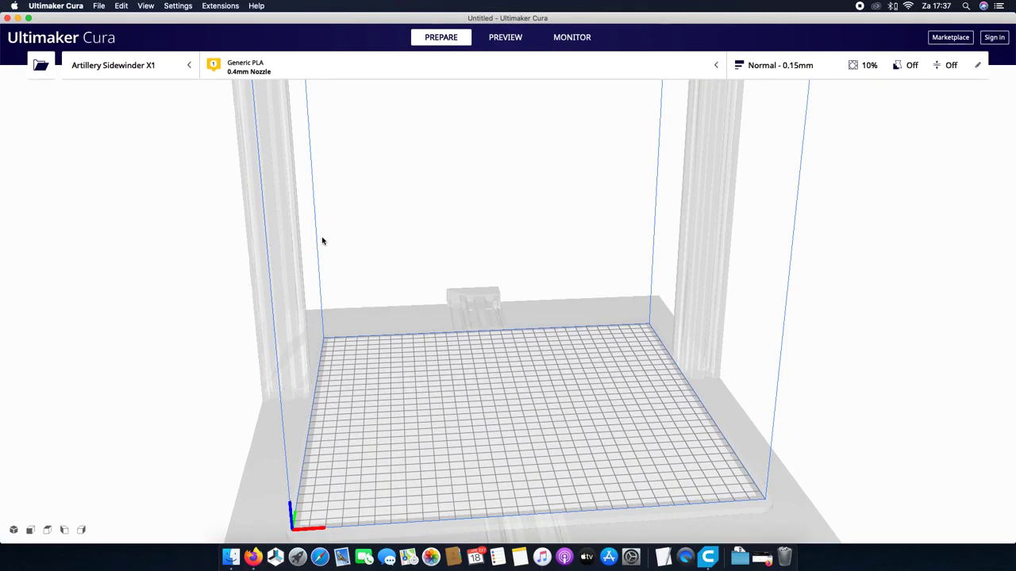
- Confirm the Sidewinder X1 machine settings (300 x 300 x 400 mm, Marlin) in Preferences, then close them
{"action": "left_click", "coordinate": [55, 6]}
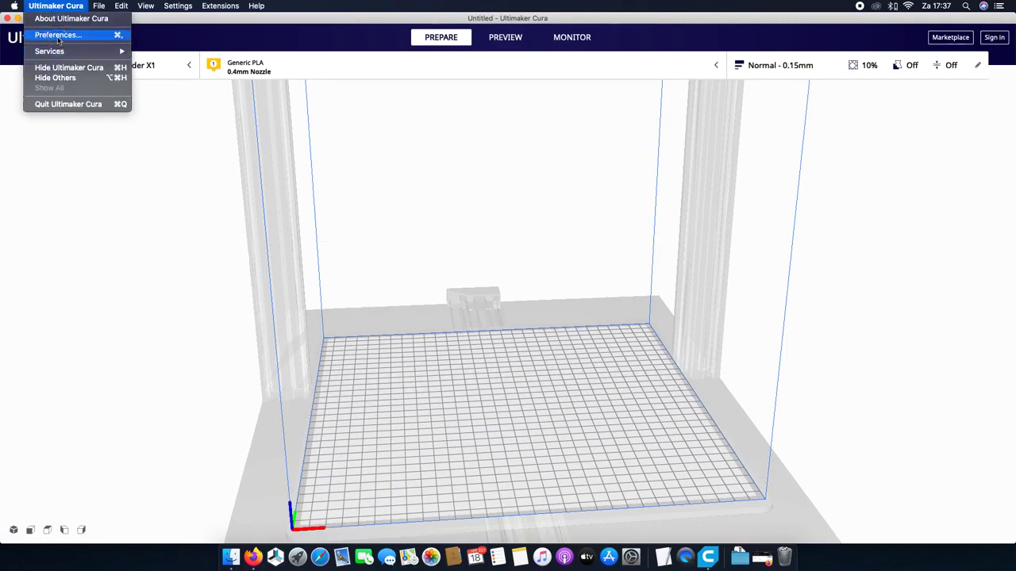
{"action": "left_click", "coordinate": [50, 34]}
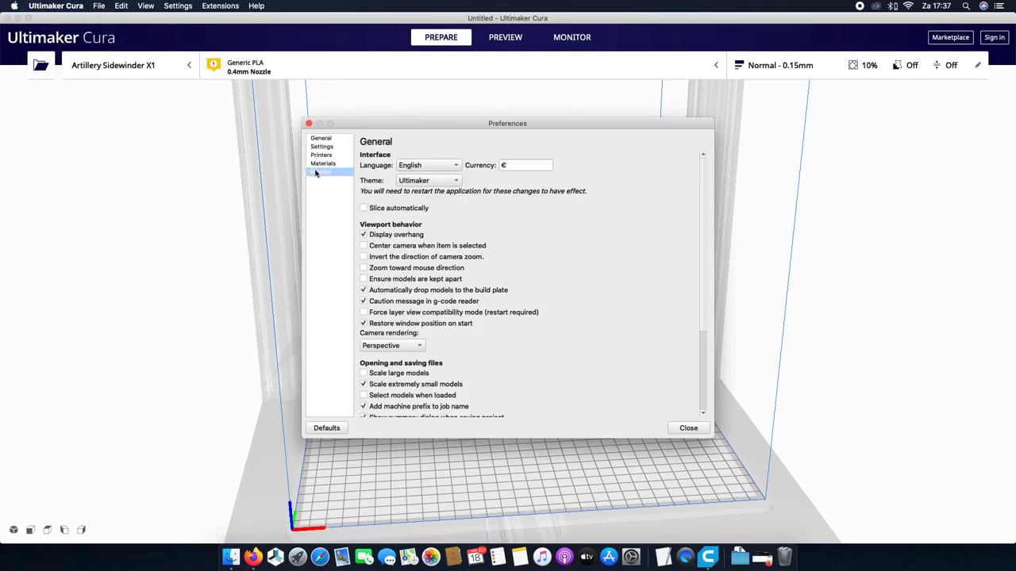
{"action": "left_click", "coordinate": [321, 172]}
{"action": "left_click", "coordinate": [321, 163]}
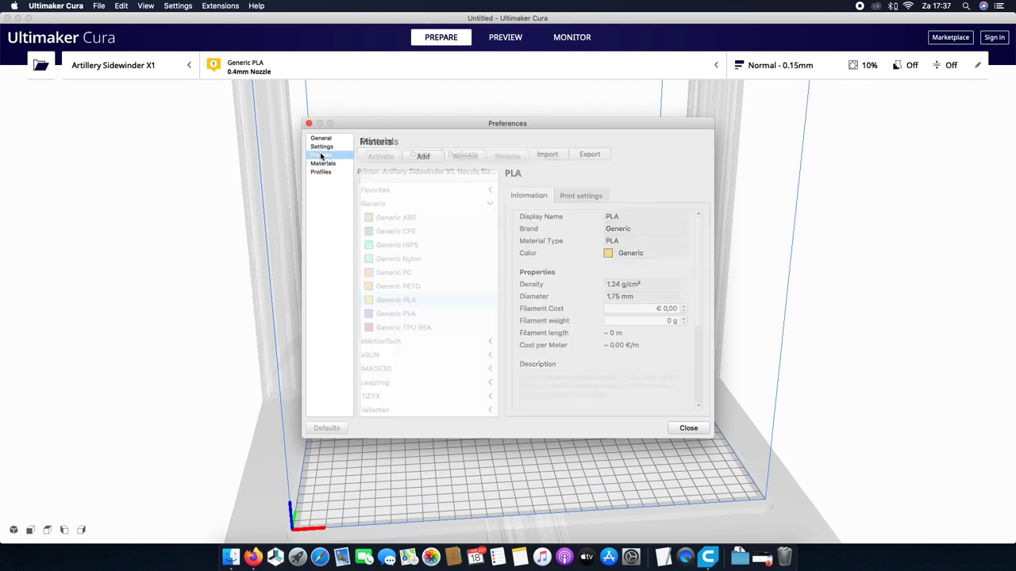
{"action": "left_click", "coordinate": [320, 155]}
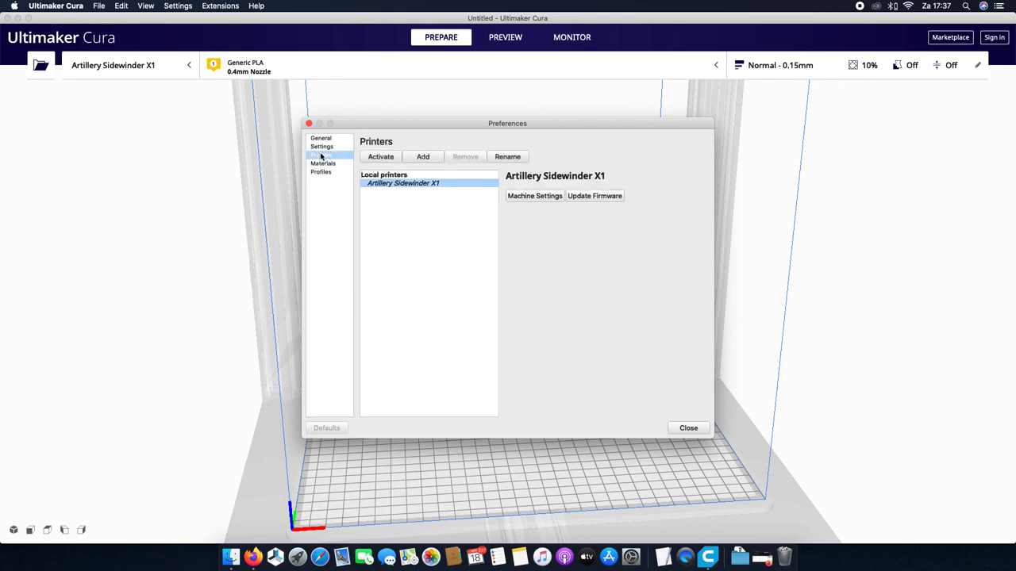
{"action": "left_click", "coordinate": [528, 198]}
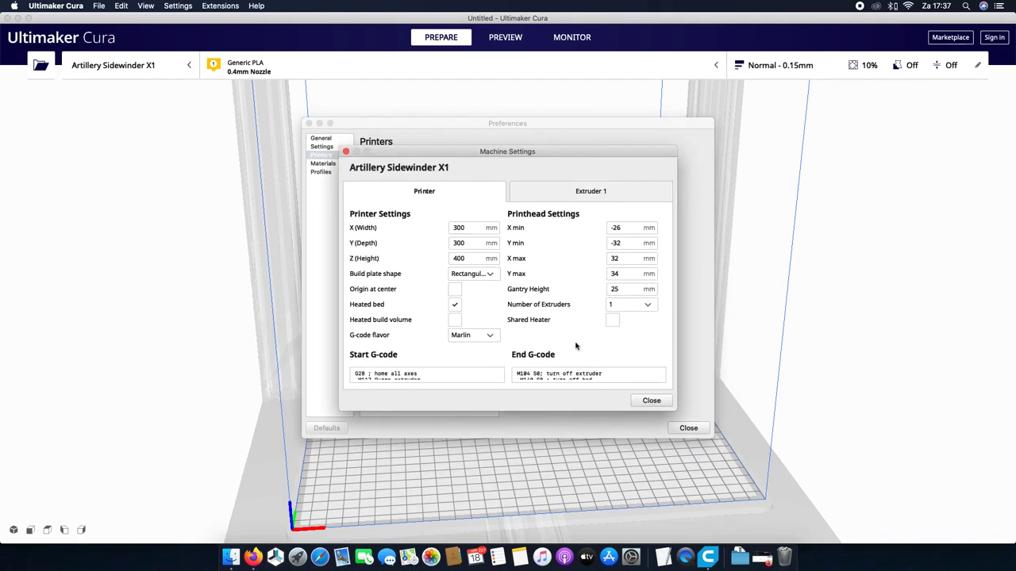
{"action": "left_click", "coordinate": [651, 401]}
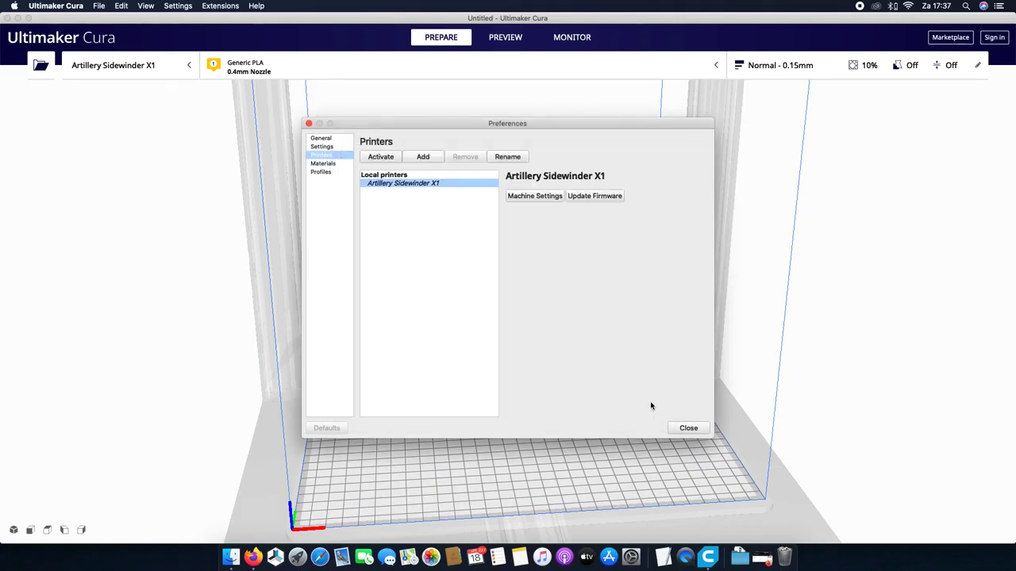
{"action": "left_click", "coordinate": [688, 427]}
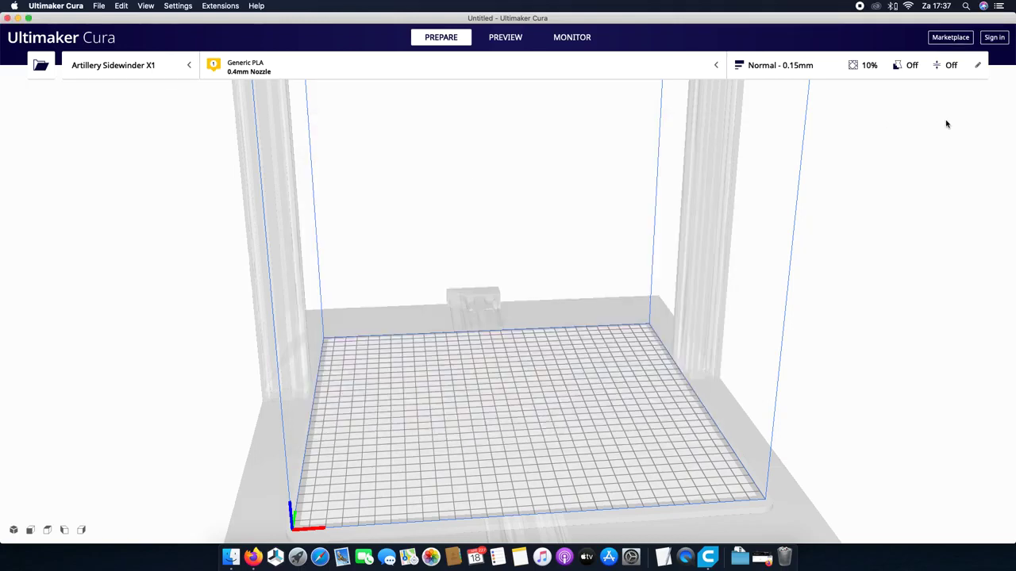
- Switch the print settings panel to Custom and set setting visibility to All
{"action": "left_click", "coordinate": [802, 70]}
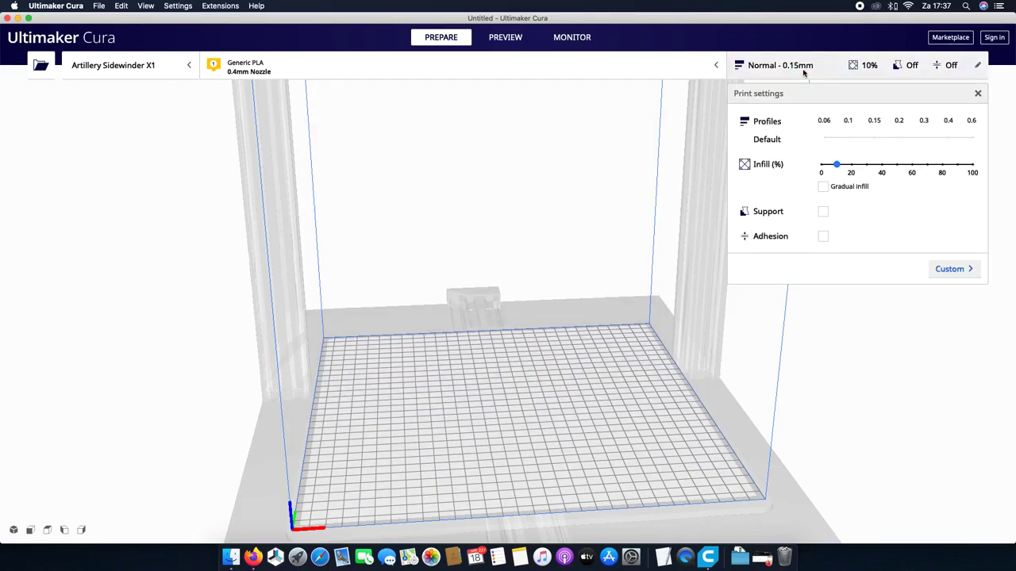
{"action": "left_click", "coordinate": [952, 270]}
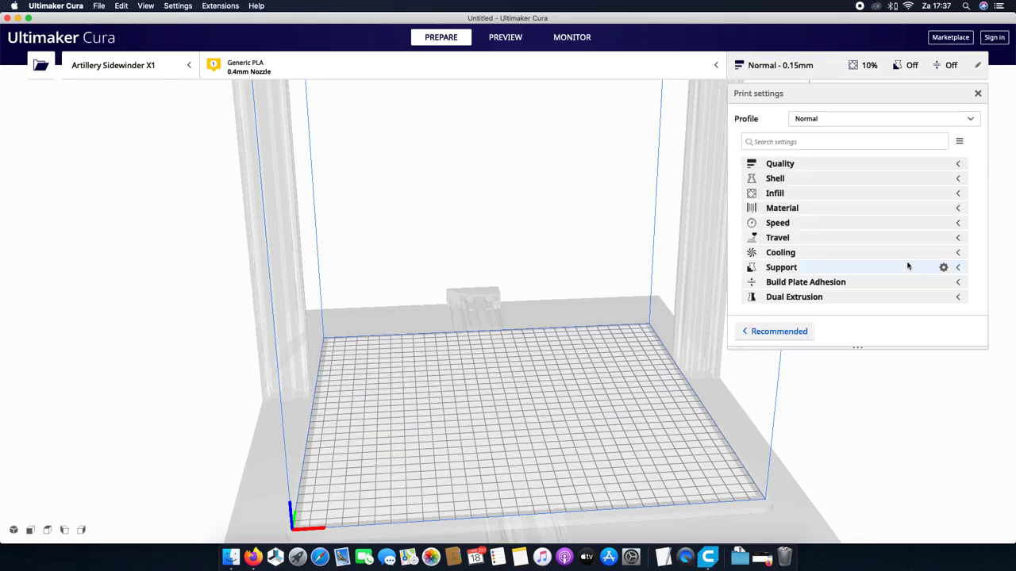
{"action": "left_click", "coordinate": [957, 143]}
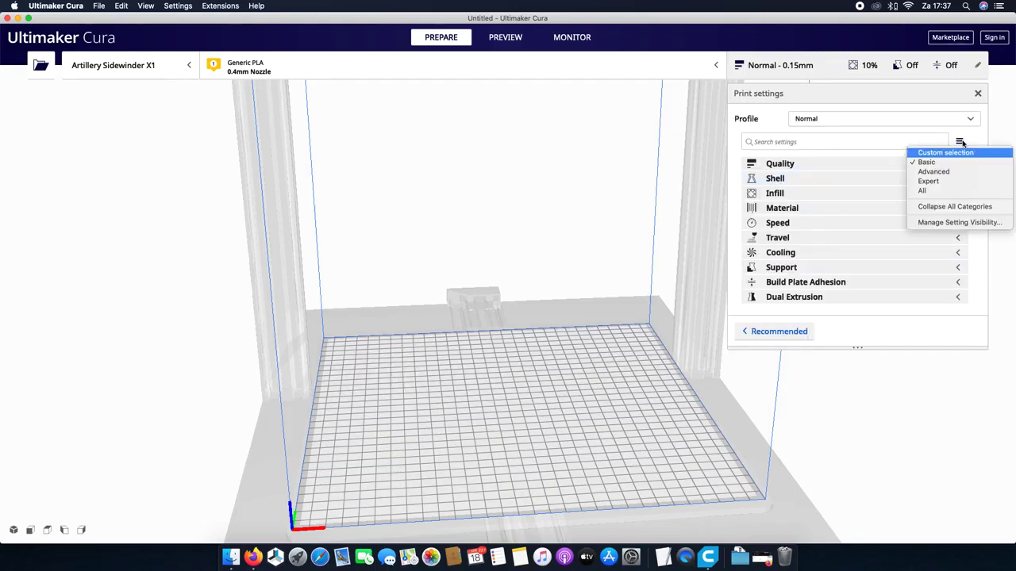
{"action": "left_click", "coordinate": [944, 193]}
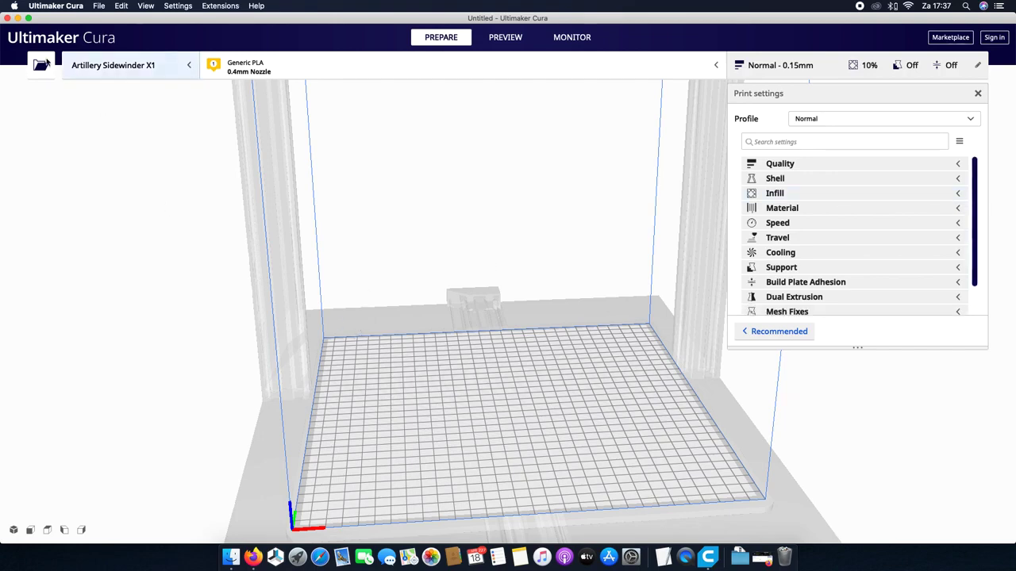
- Quit Cura and relaunch it from the dock
{"action": "left_click", "coordinate": [45, 7]}
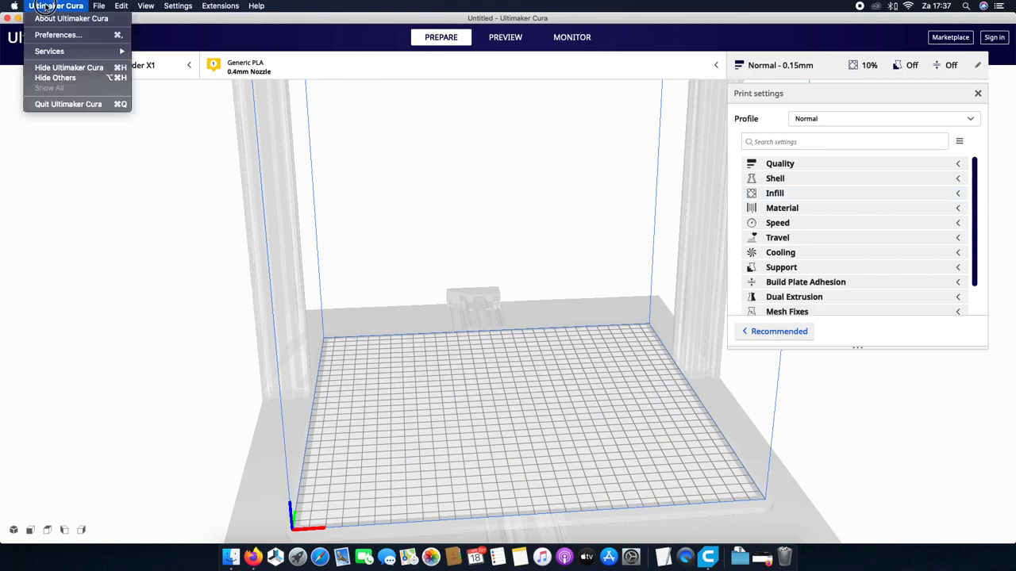
{"action": "left_click", "coordinate": [49, 104]}
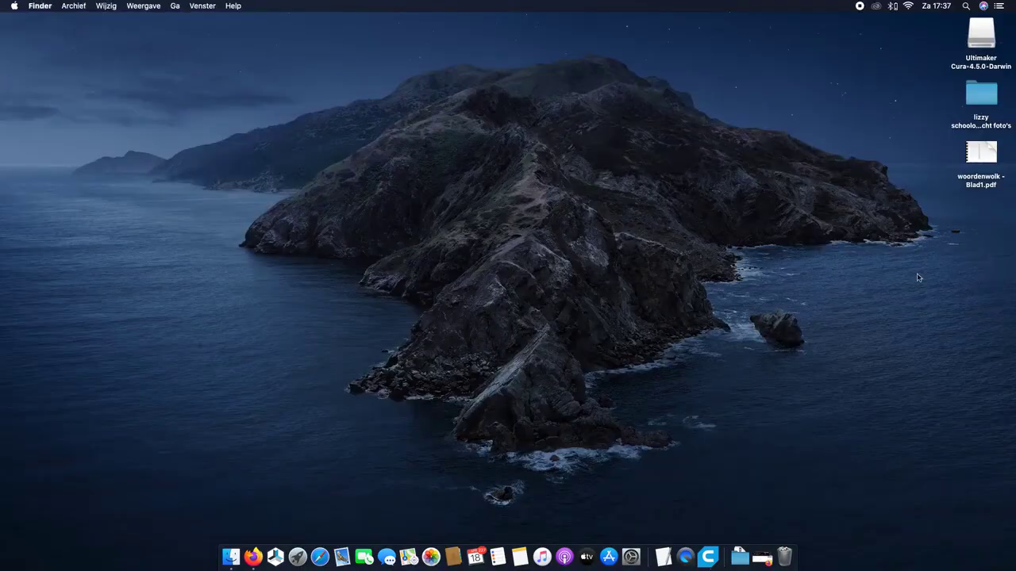
{"action": "left_click", "coordinate": [710, 560]}
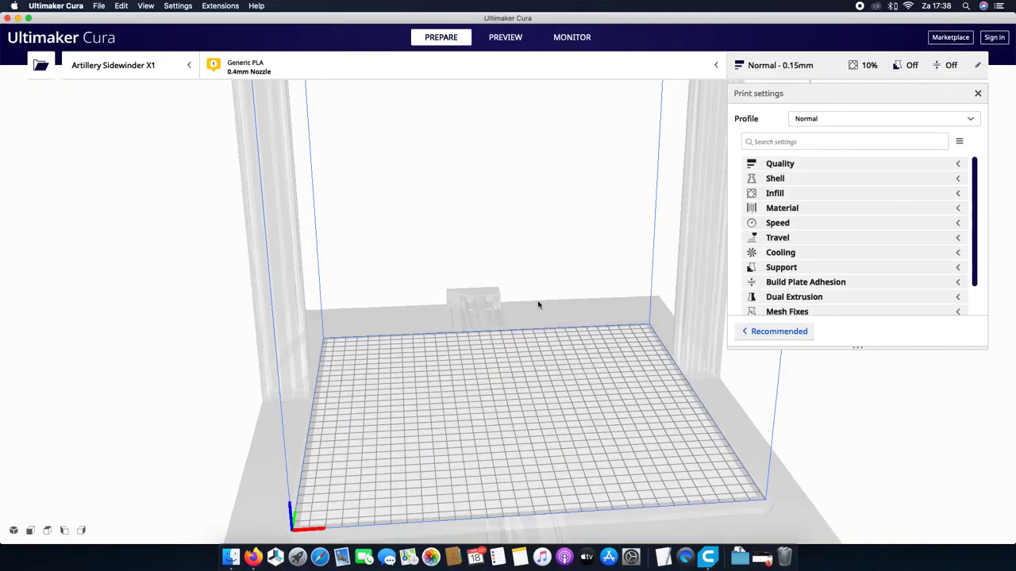
- Select the Super Quality - 0.12mm profile and set setting visibility to All
{"action": "left_click", "coordinate": [829, 120]}
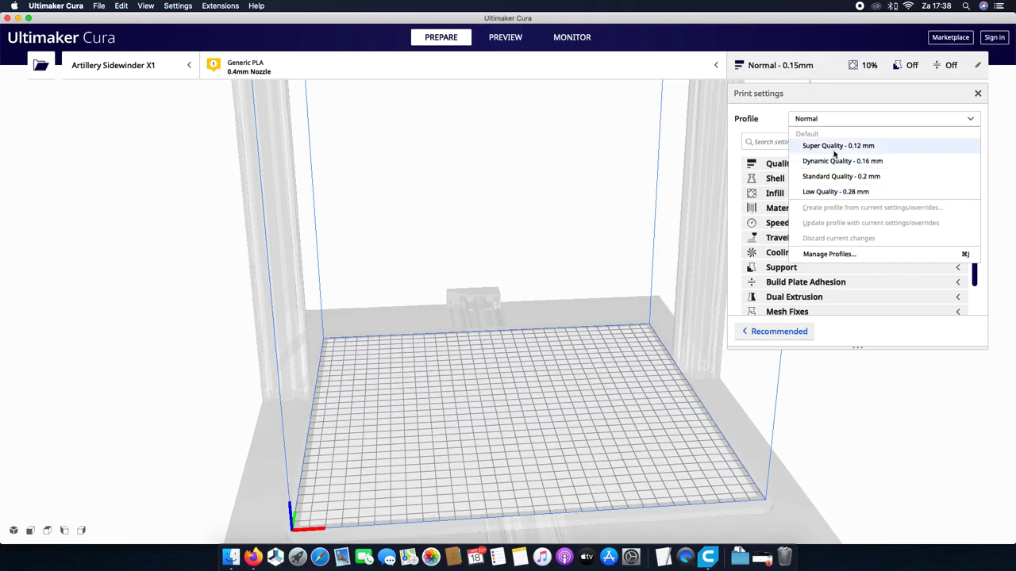
{"action": "left_click", "coordinate": [834, 145]}
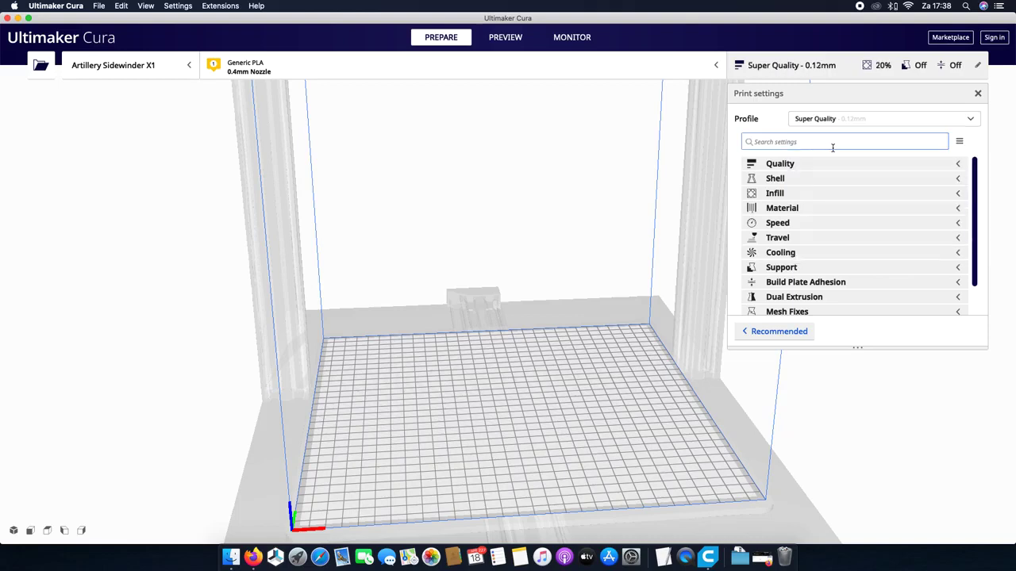
{"action": "left_click", "coordinate": [960, 141]}
{"action": "left_click", "coordinate": [944, 191]}
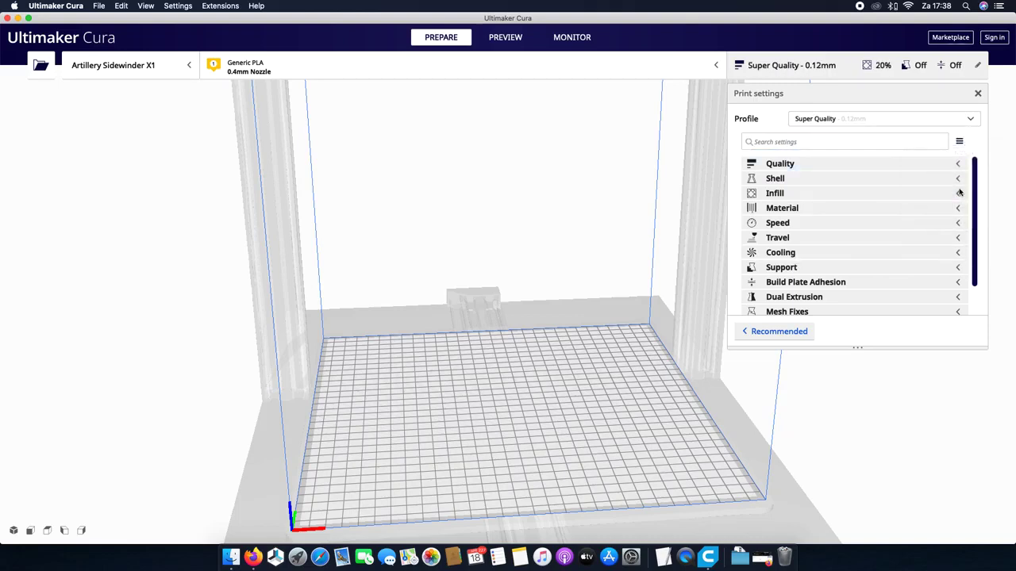
- Expand the Quality and Shell setting categories to review their values
{"action": "left_click", "coordinate": [943, 164]}
{"action": "scroll", "coordinate": [935, 206], "scroll_direction": "down", "scroll_amount": 5}
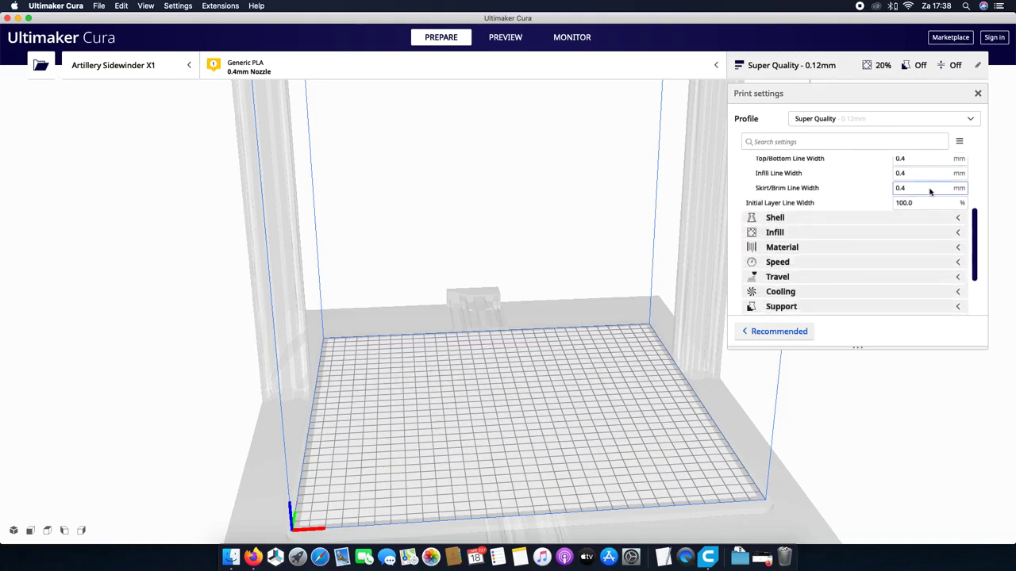
{"action": "scroll", "coordinate": [934, 222], "scroll_direction": "up", "scroll_amount": 1}
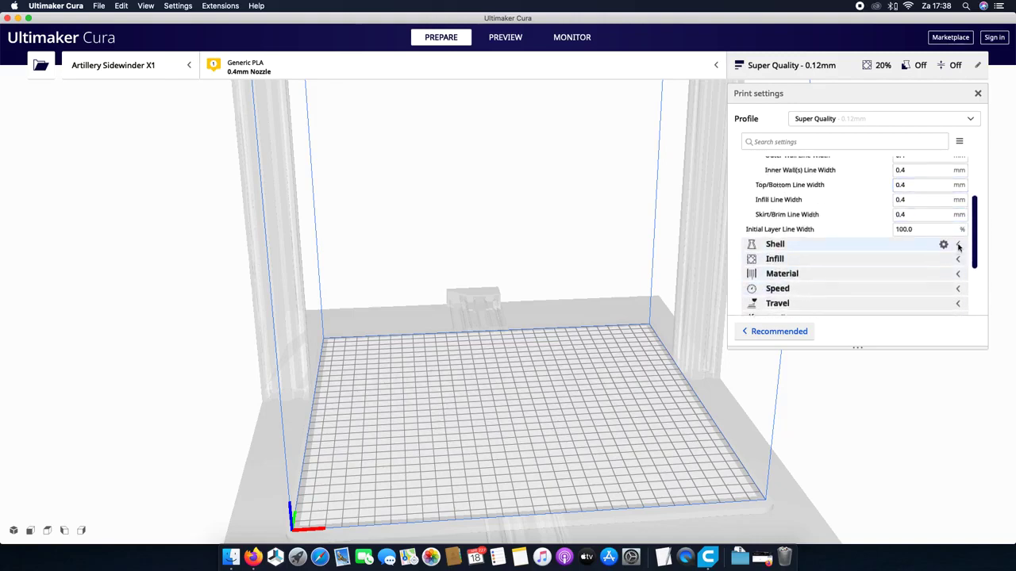
{"action": "left_click", "coordinate": [878, 243]}
{"action": "scroll", "coordinate": [879, 243], "scroll_direction": "down", "scroll_amount": 2}
{"action": "scroll", "coordinate": [879, 243], "scroll_direction": "up", "scroll_amount": 6}
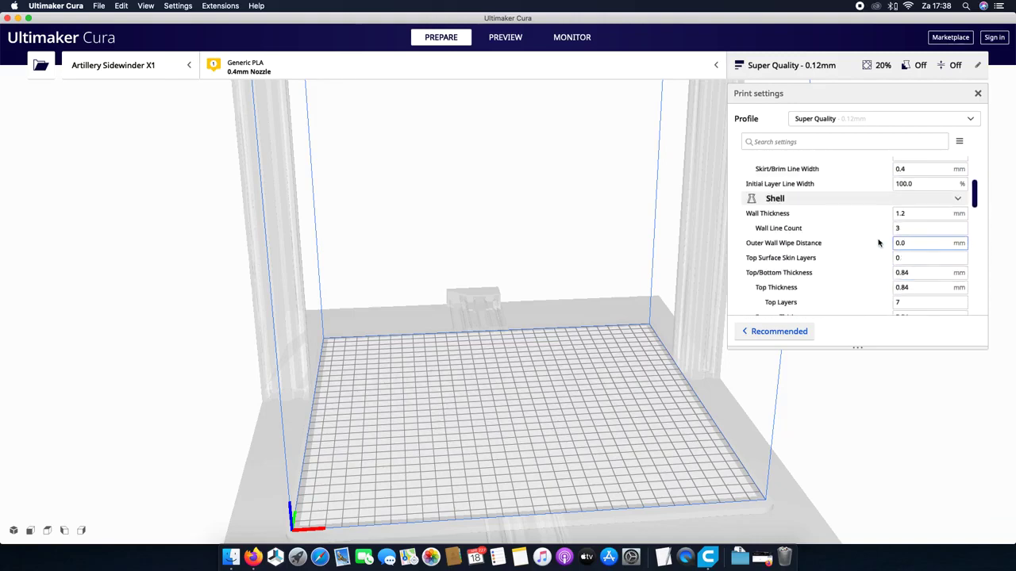
{"action": "scroll", "coordinate": [643, 241], "scroll_direction": "up", "scroll_amount": 1}
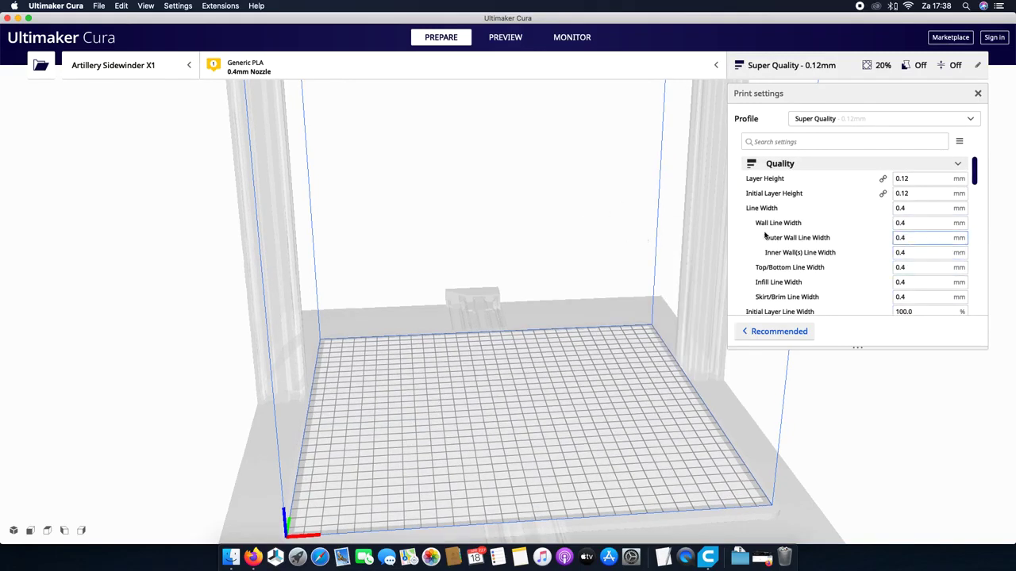